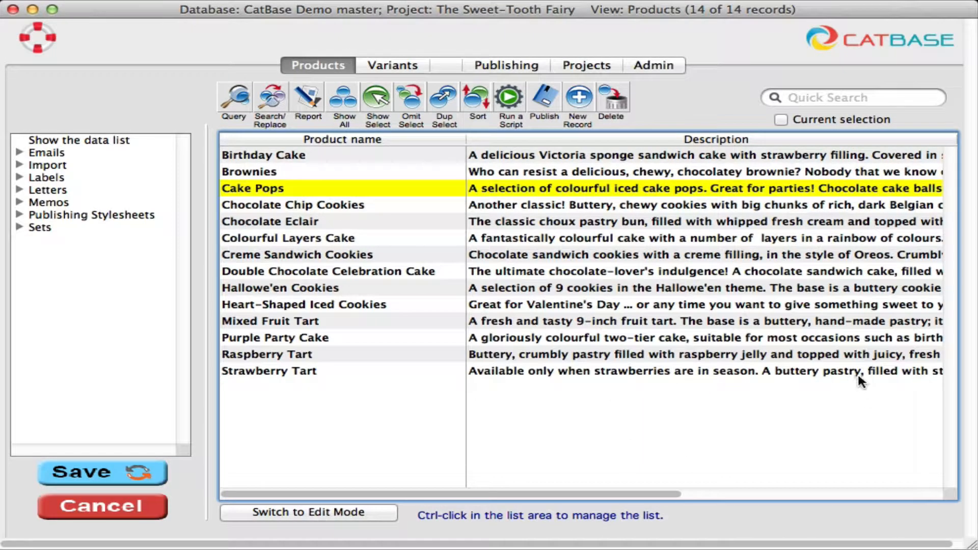
- Open the Cake Pops product record to view its entry form, then close it
double_click(412, 190)
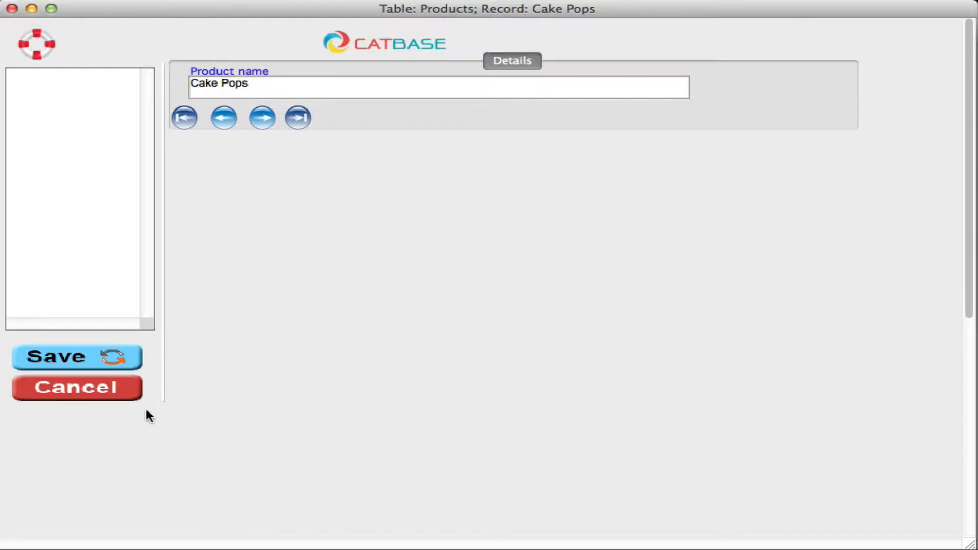
left_click(107, 392)
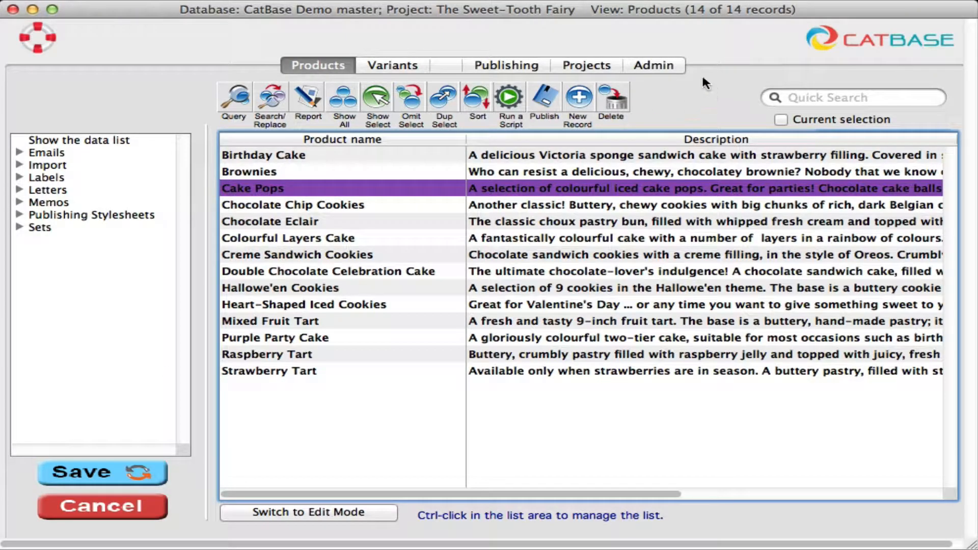
- Open the Form Design Wizard from the Admin area's Database Setup for the Products table
left_click(653, 67)
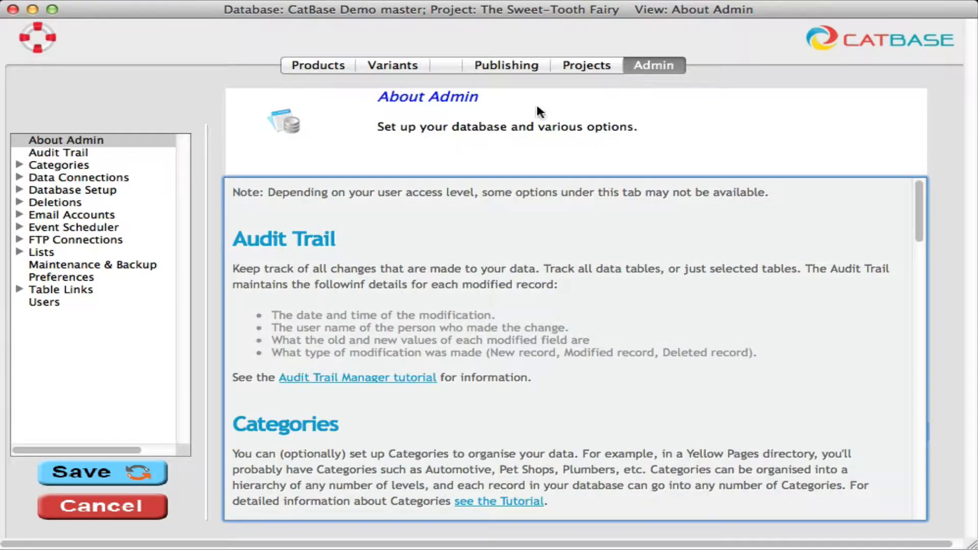
left_click(17, 189)
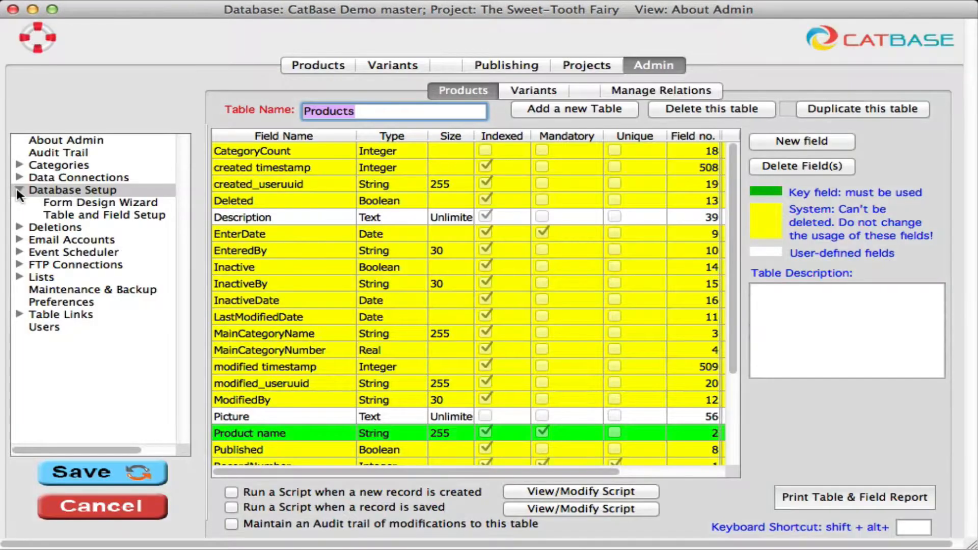
left_click(102, 204)
left_click(733, 371)
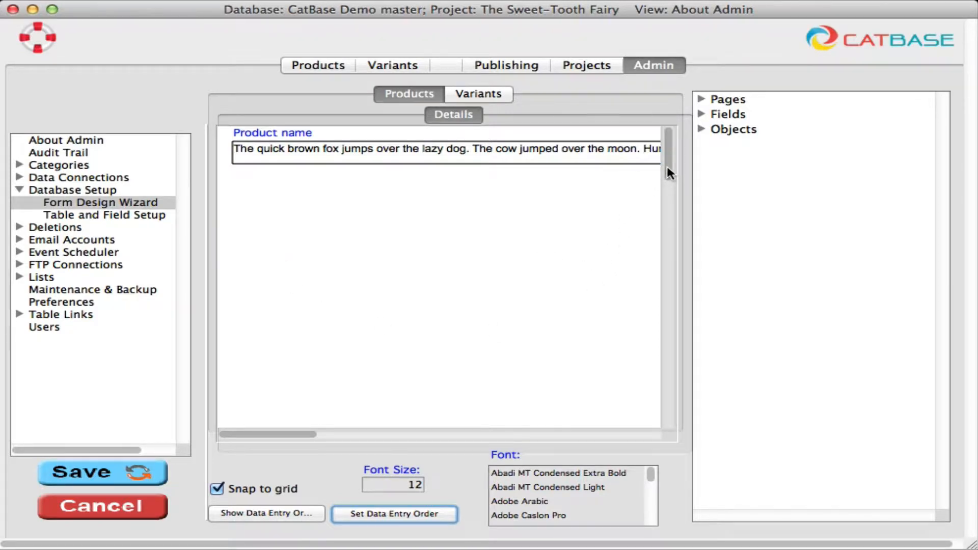
mouse_move(667, 167)
left_mouse_down()
mouse_move(672, 267)
mouse_move(664, 147)
left_mouse_up()
left_click_drag(304, 433, 222, 431)
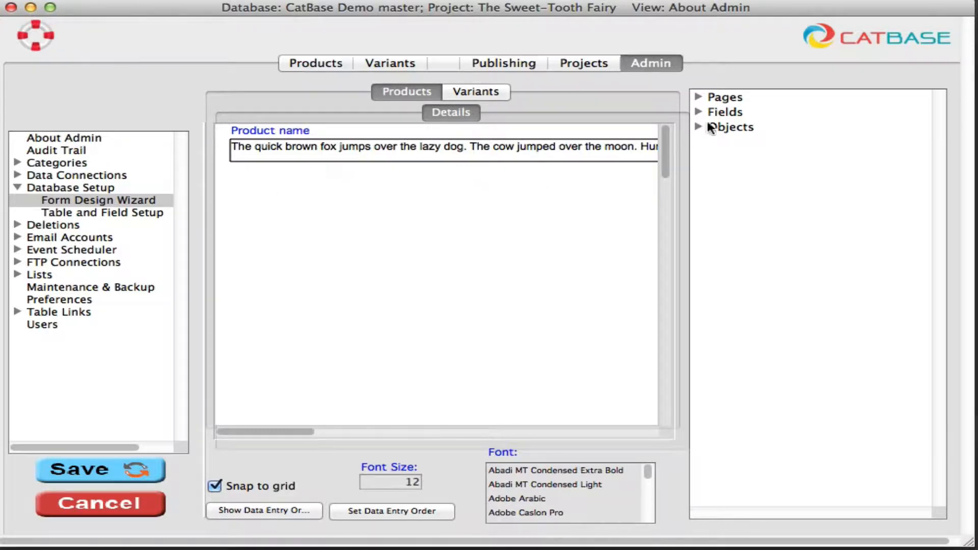
- Expand the Pages, Fields and Objects lists to review what can be placed on the form
left_click(698, 98)
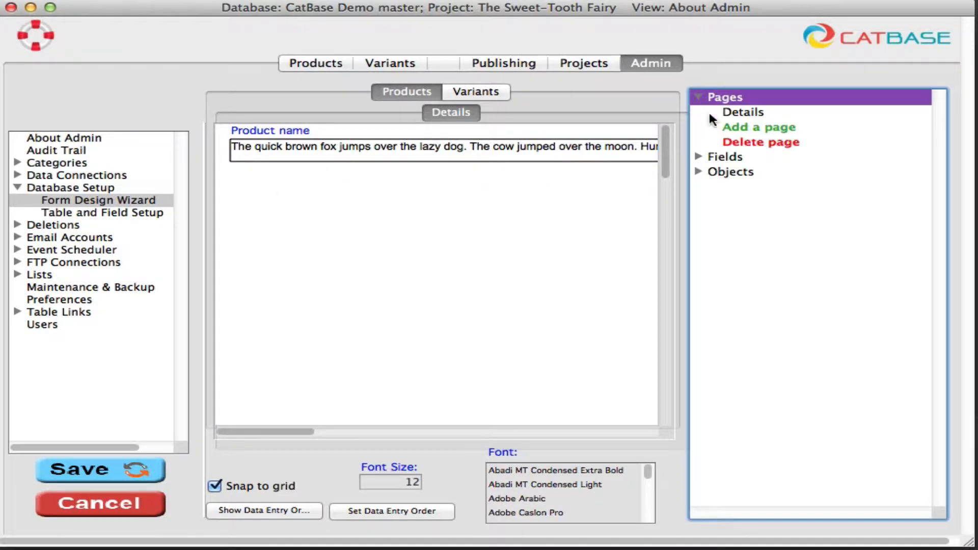
left_click(698, 157)
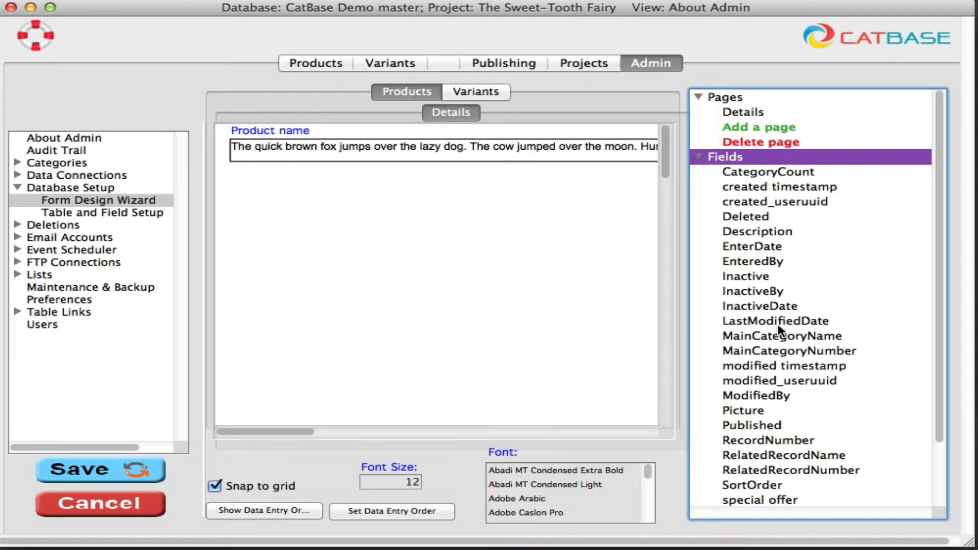
scroll(775, 334, "down", 3)
left_click(698, 500)
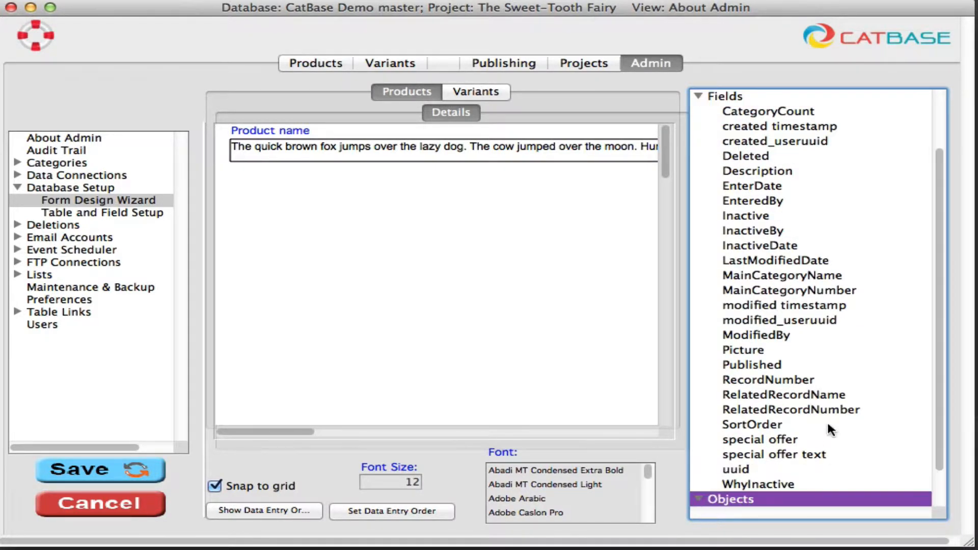
scroll(827, 412, "down", 5)
scroll(822, 422, "up", 3)
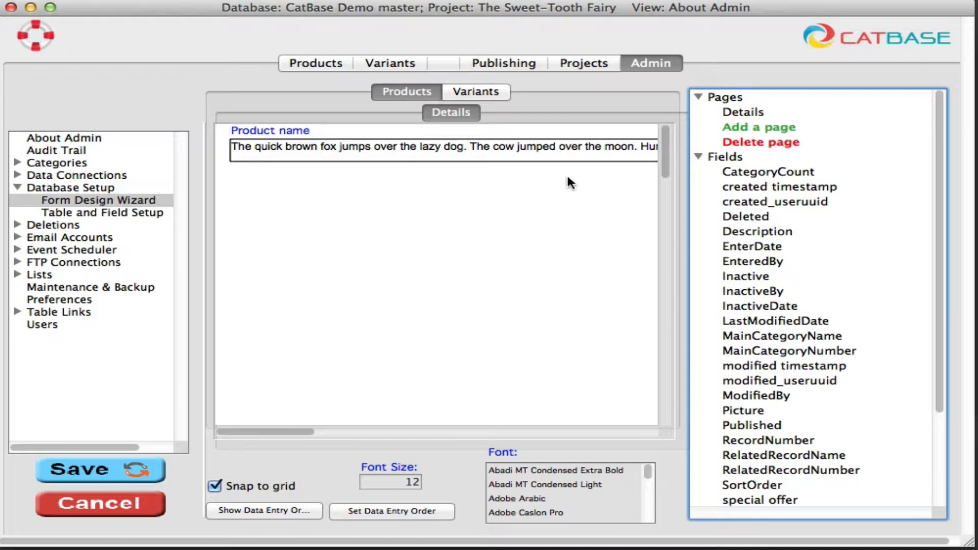
- Add a new form page named Categories
left_click(757, 127)
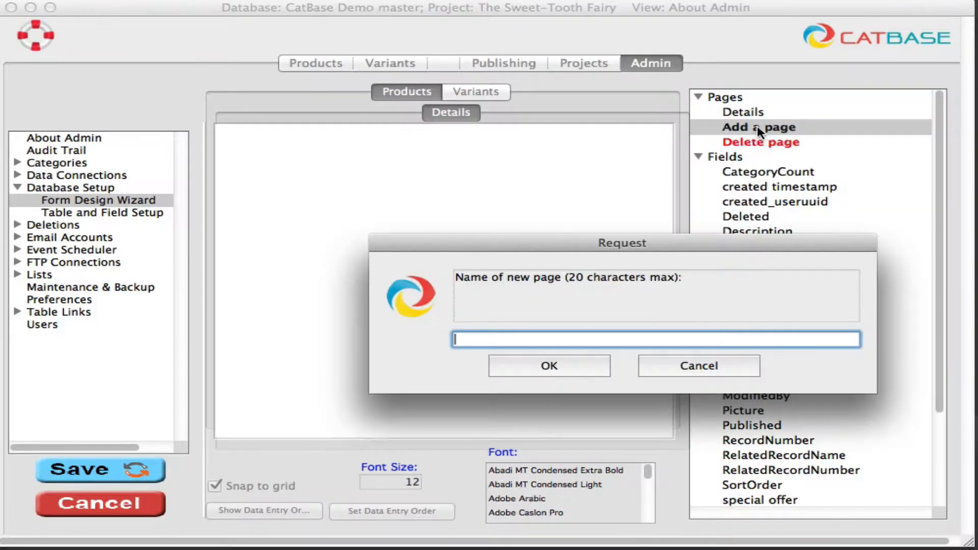
type("Categories")
left_click(560, 359)
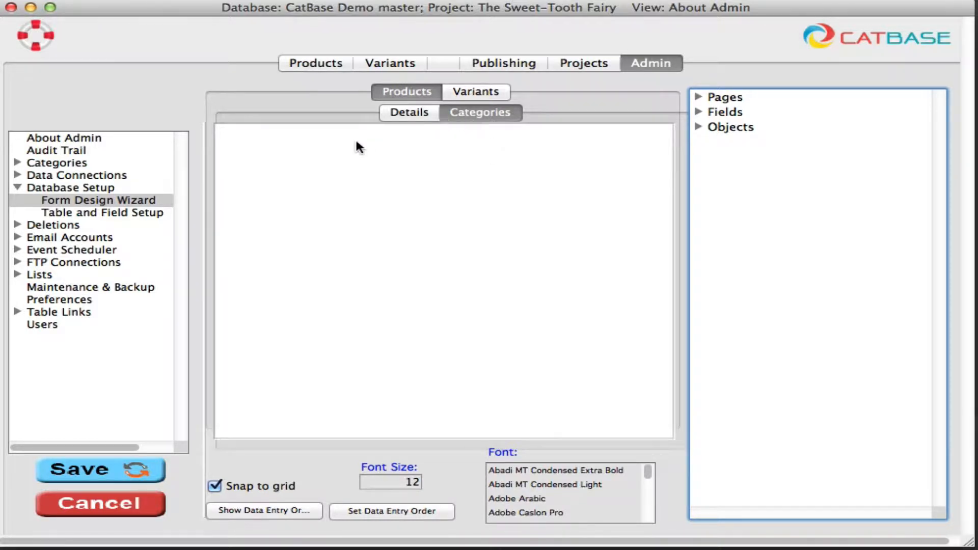
- Place the Categories object on the Categories page, return to the Details page and save the form changes
left_click(699, 129)
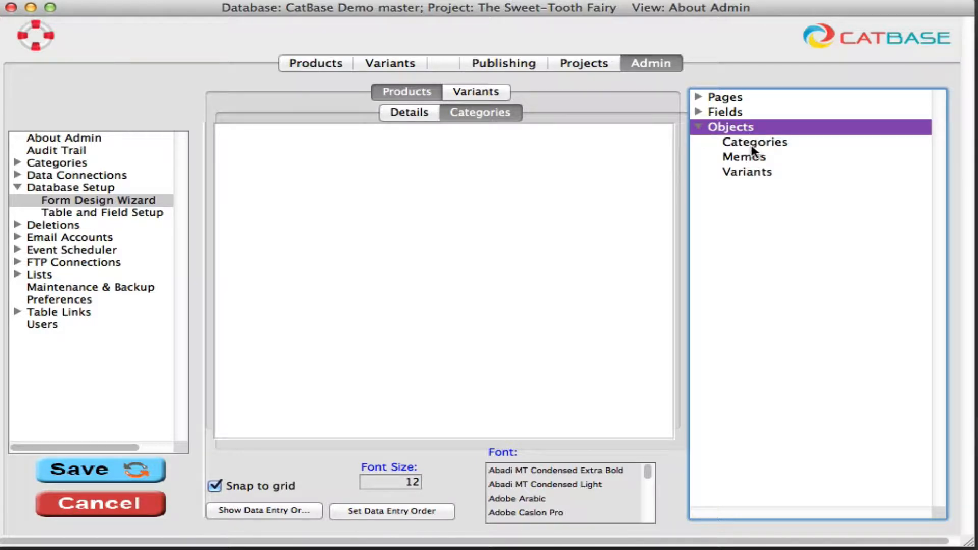
left_click_drag(752, 149, 242, 147)
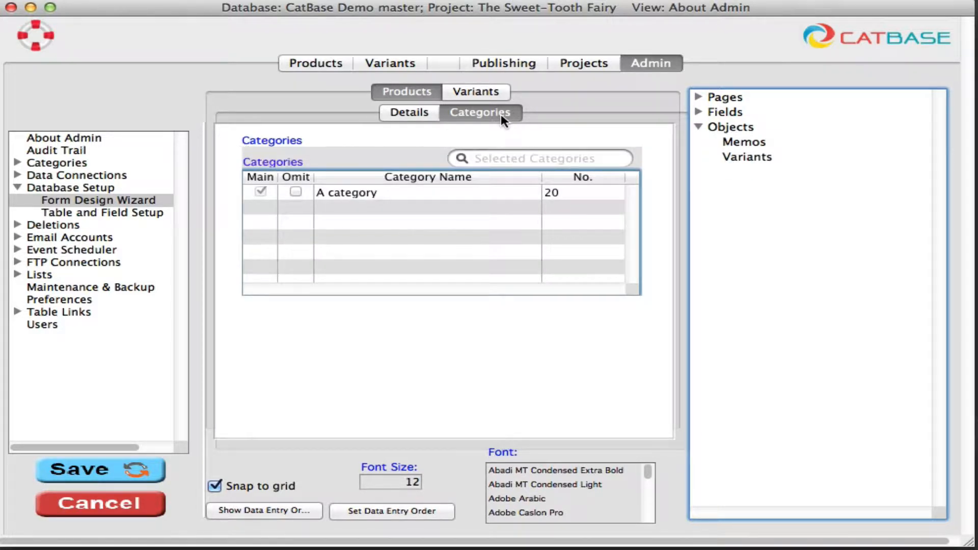
left_click(407, 113)
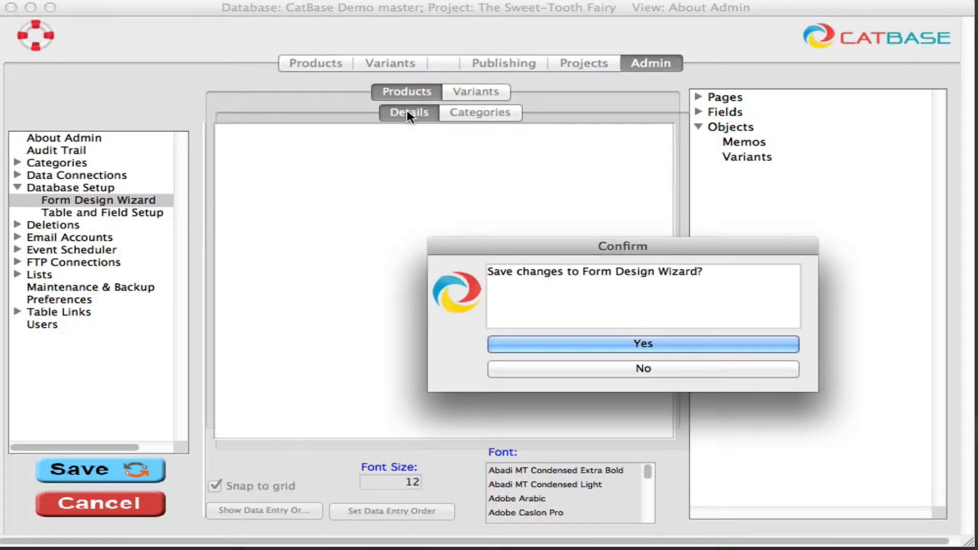
left_click(681, 346)
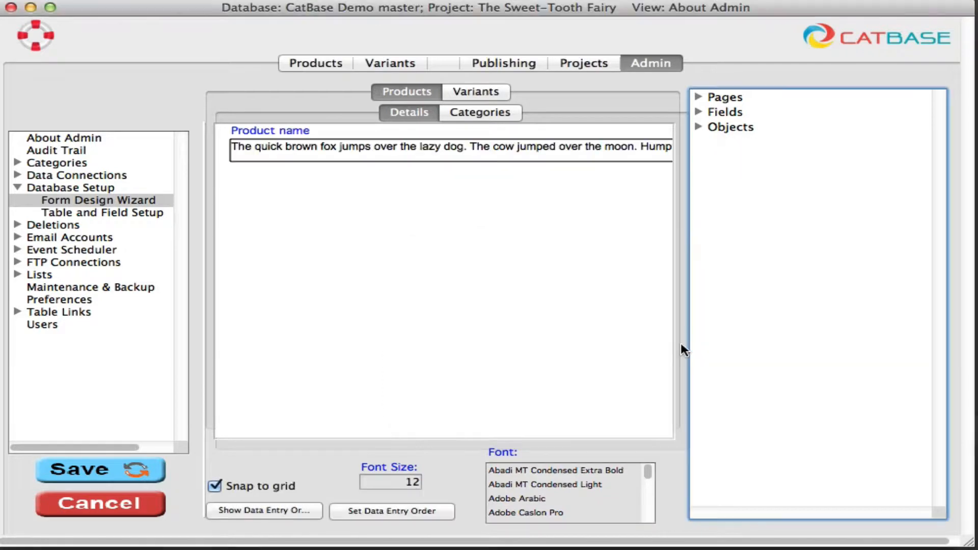
- Add the Description and Picture fields to the Details page below Product name
left_click(697, 112)
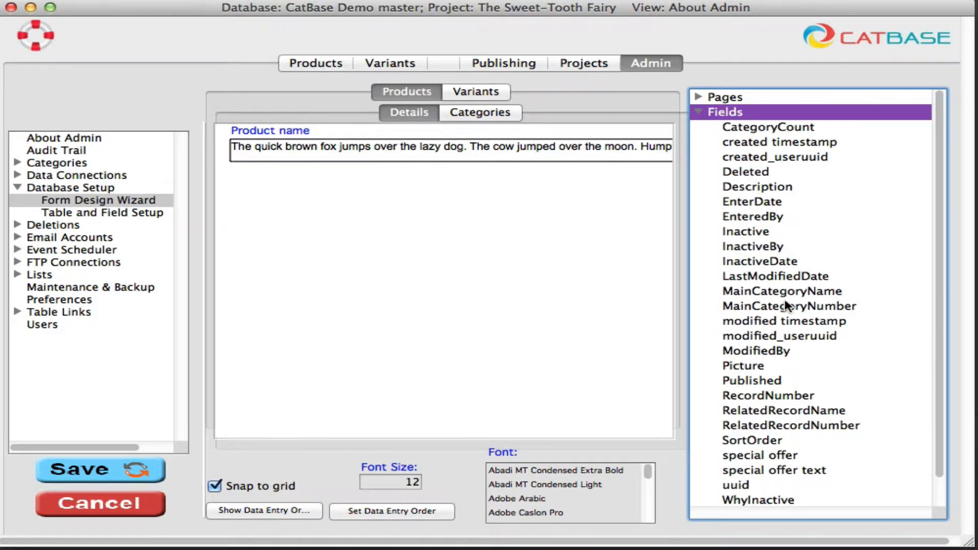
scroll(799, 314, "down", 1)
scroll(799, 313, "up", 1)
left_click(746, 190)
left_click_drag(746, 190, 231, 187)
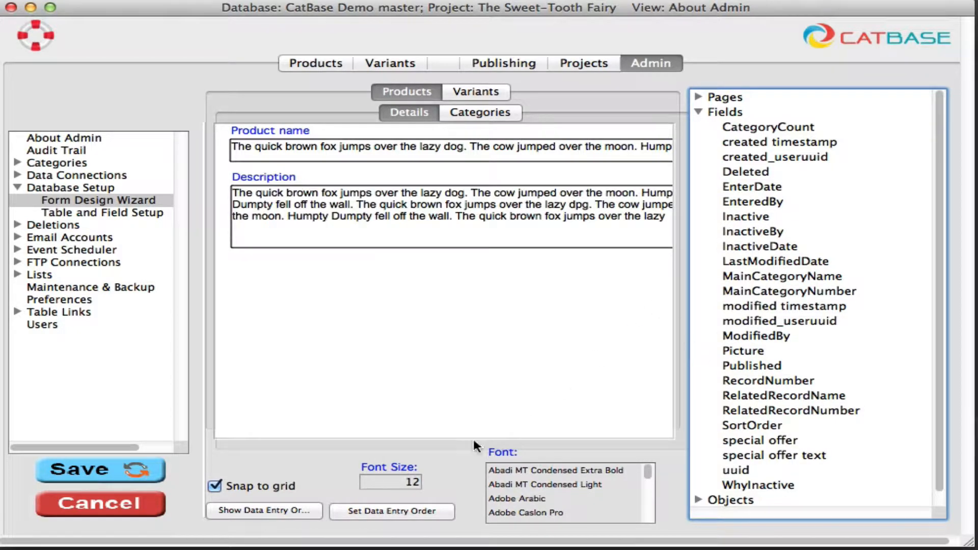
mouse_move(491, 248)
left_mouse_down()
mouse_move(491, 297)
mouse_move(492, 231)
mouse_move(484, 277)
mouse_move(485, 249)
left_mouse_up()
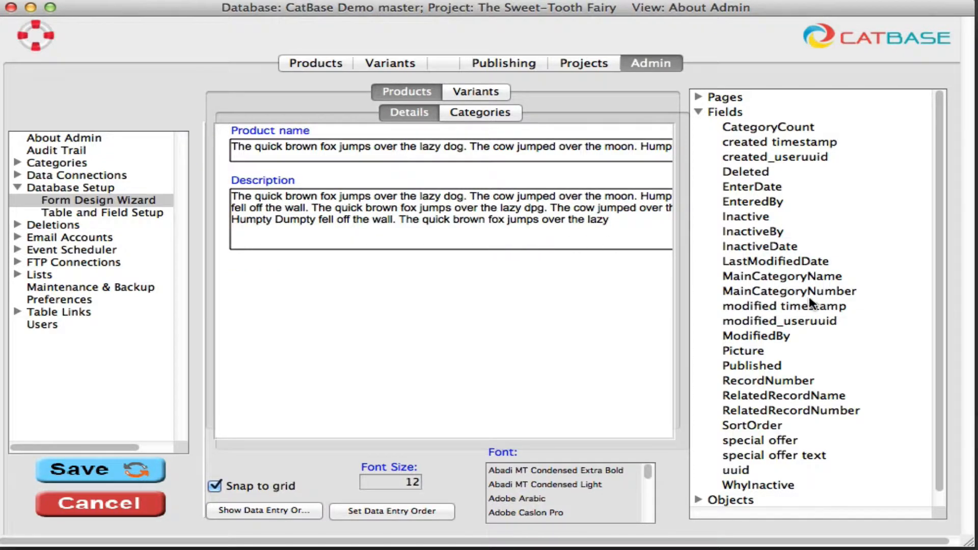
left_click_drag(744, 349, 232, 281)
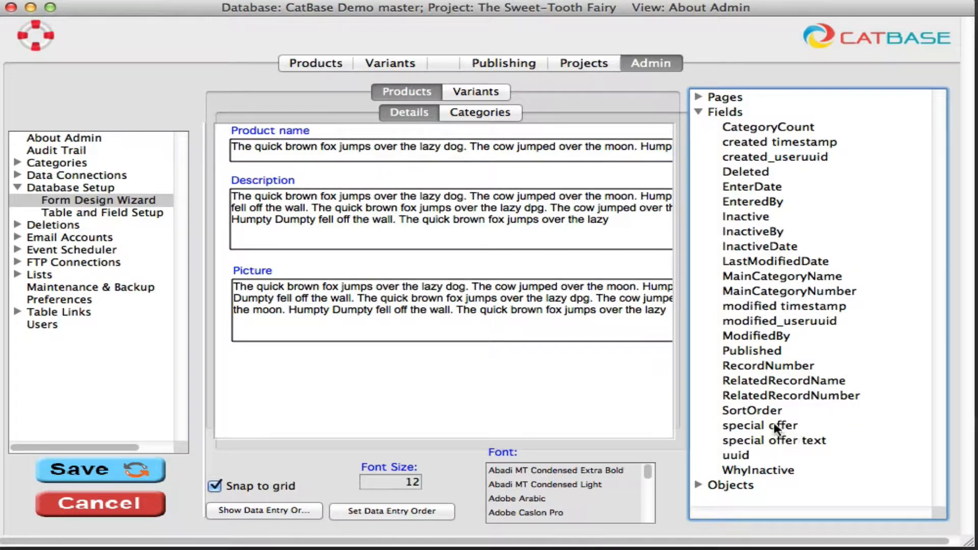
left_click_drag(744, 426, 235, 374)
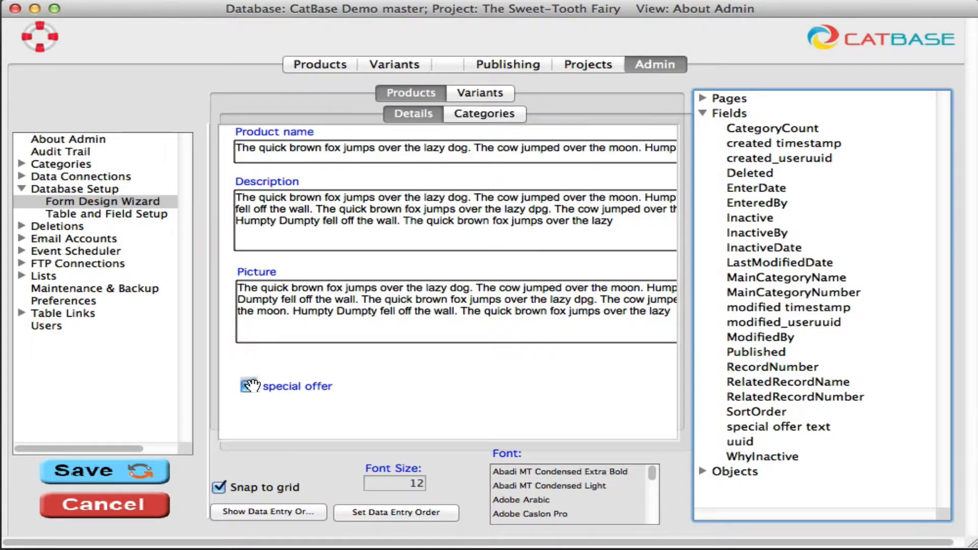
mouse_move(249, 386)
left_mouse_down()
mouse_move(245, 370)
mouse_move(250, 400)
mouse_move(248, 371)
left_mouse_up()
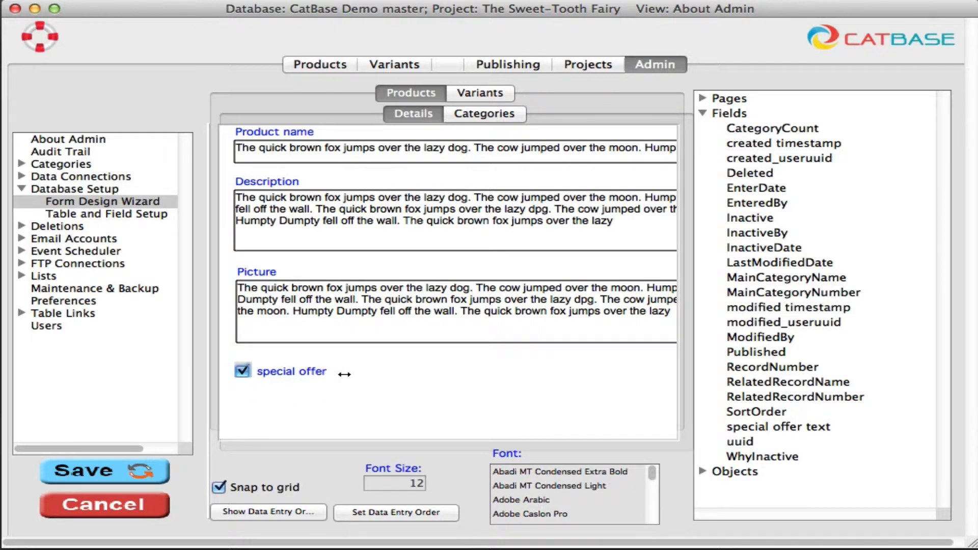
left_click(244, 371)
left_click(247, 371)
left_click(241, 369)
left_click(242, 371)
right_click(242, 371)
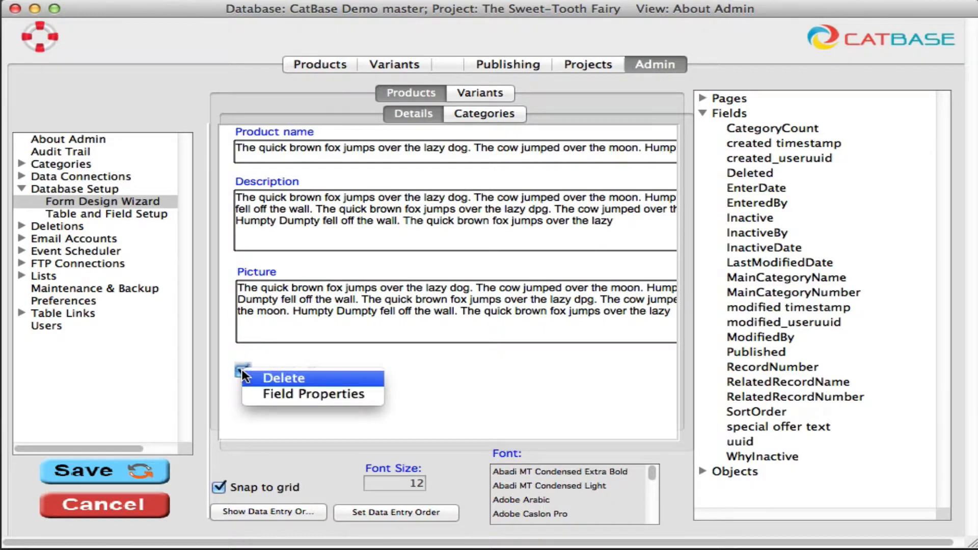
left_click(291, 380)
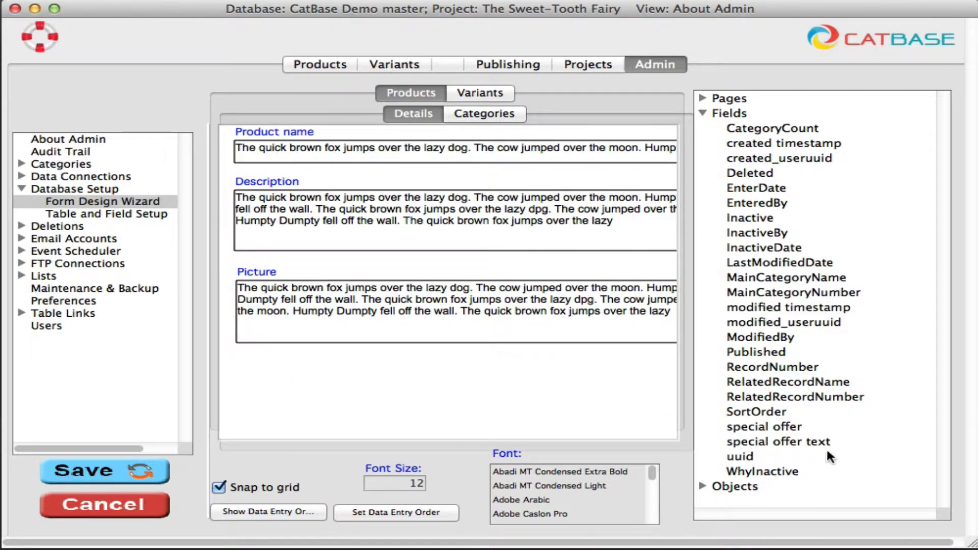
- Place the special offer checkbox field below Picture and shorten the Picture box slightly
left_click_drag(753, 427, 277, 374)
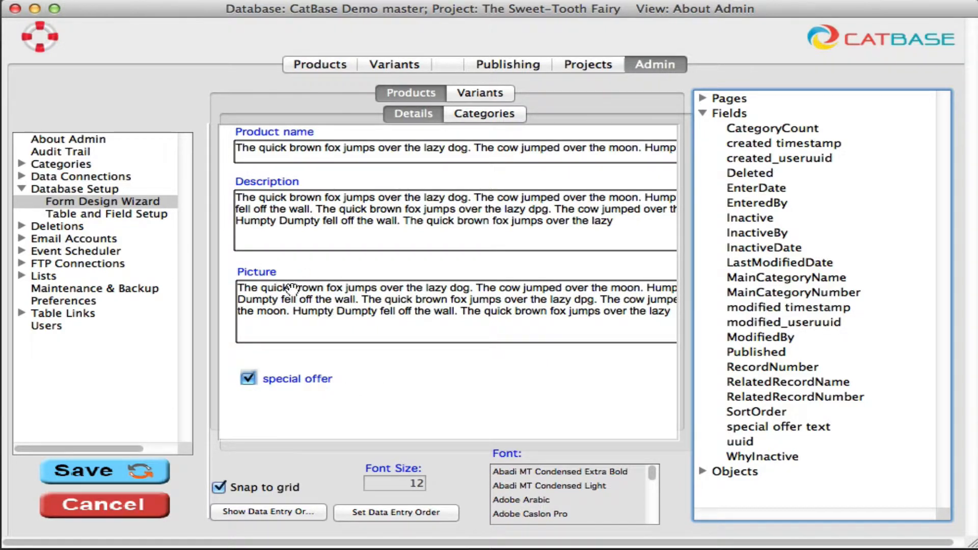
left_click(428, 342)
left_click_drag(427, 342, 427, 332)
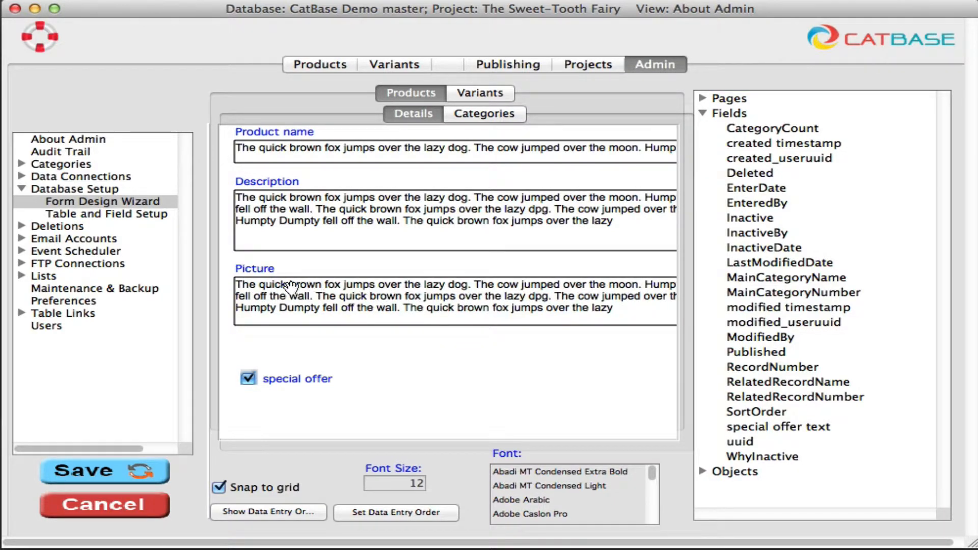
- Set the Picture field's help tip to "Main image for the product." in its field properties
left_click(330, 291)
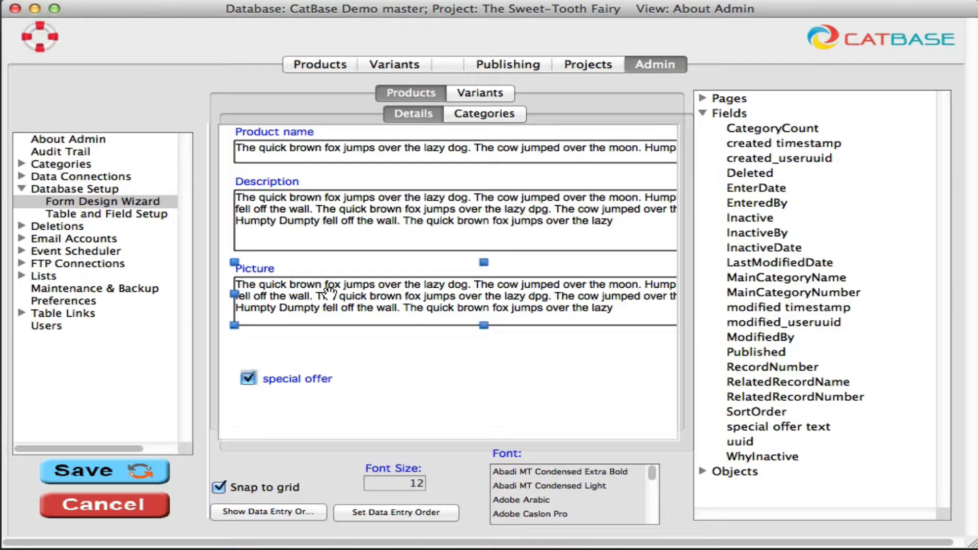
right_click(330, 291)
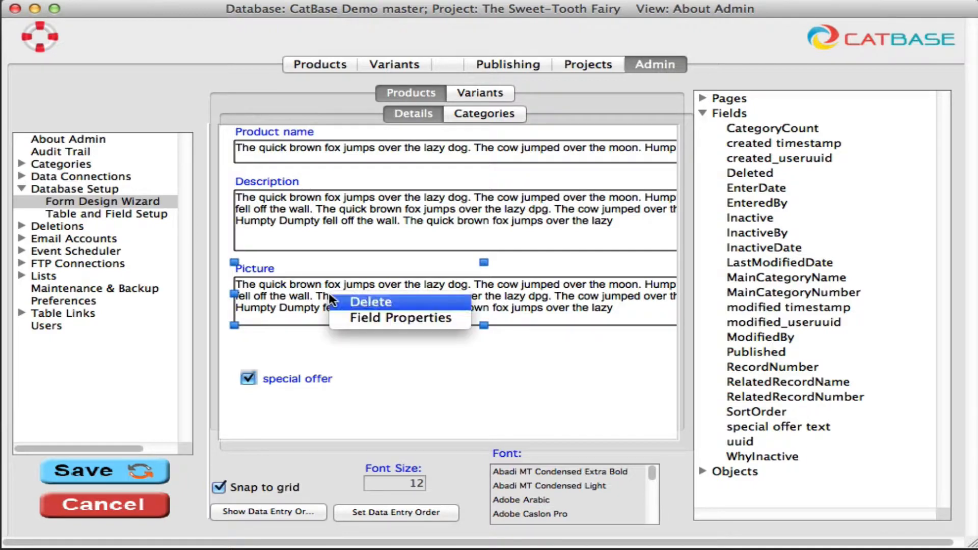
left_click(374, 318)
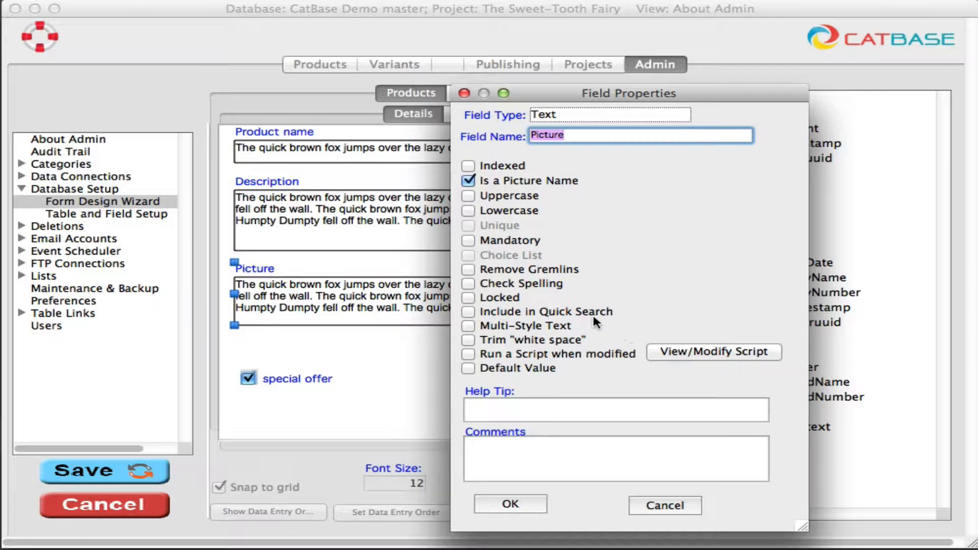
left_click(504, 411)
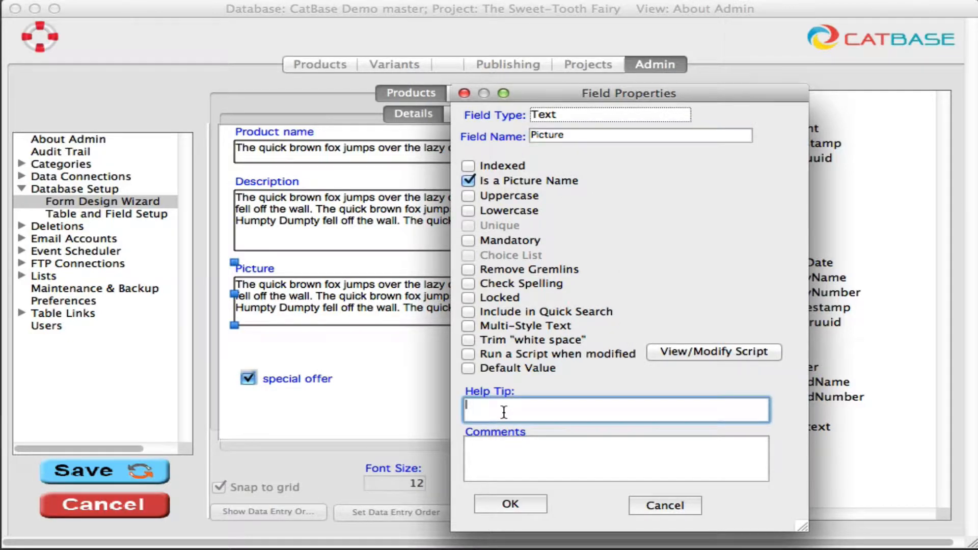
type("Main image for the product")
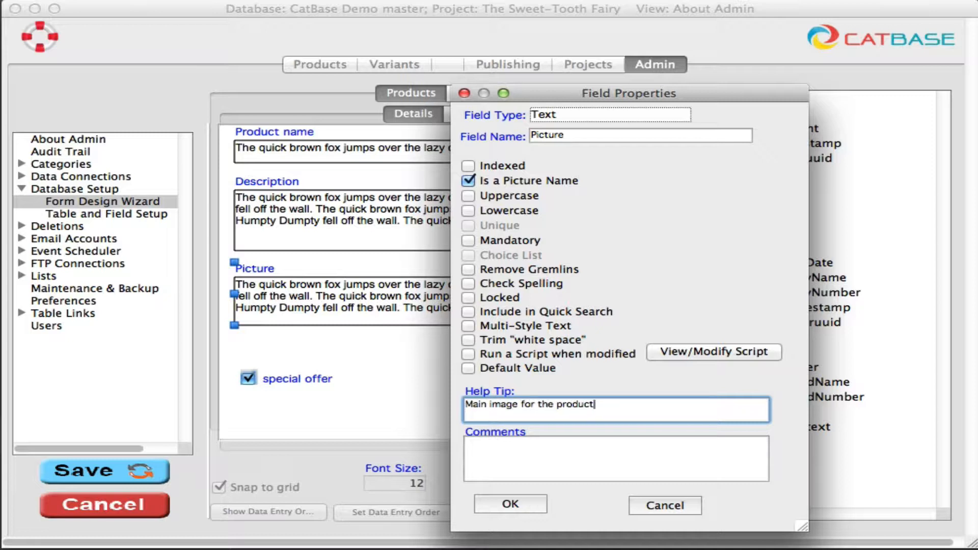
type(".")
left_click(510, 504)
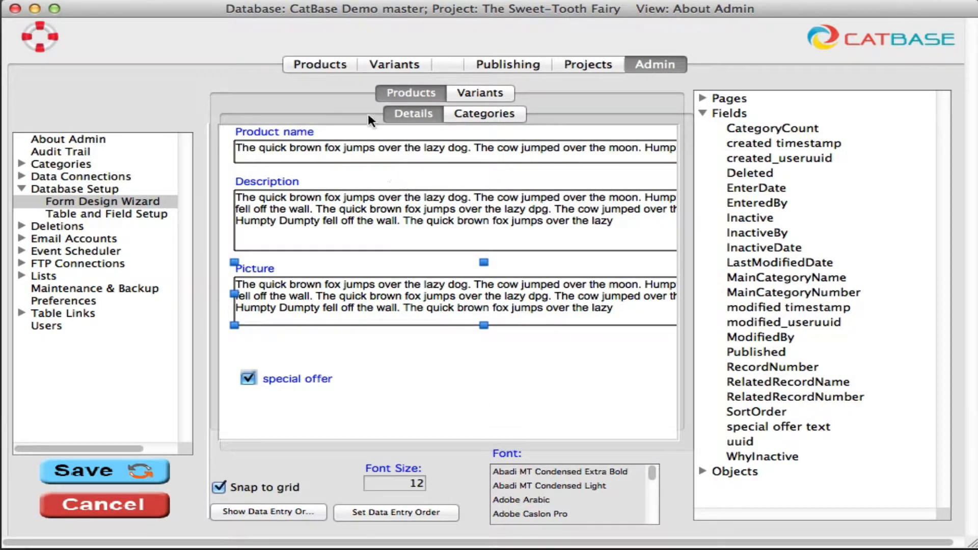
- Save the form design changes and open the Cake Pops record to check the redesigned form
left_click(315, 66)
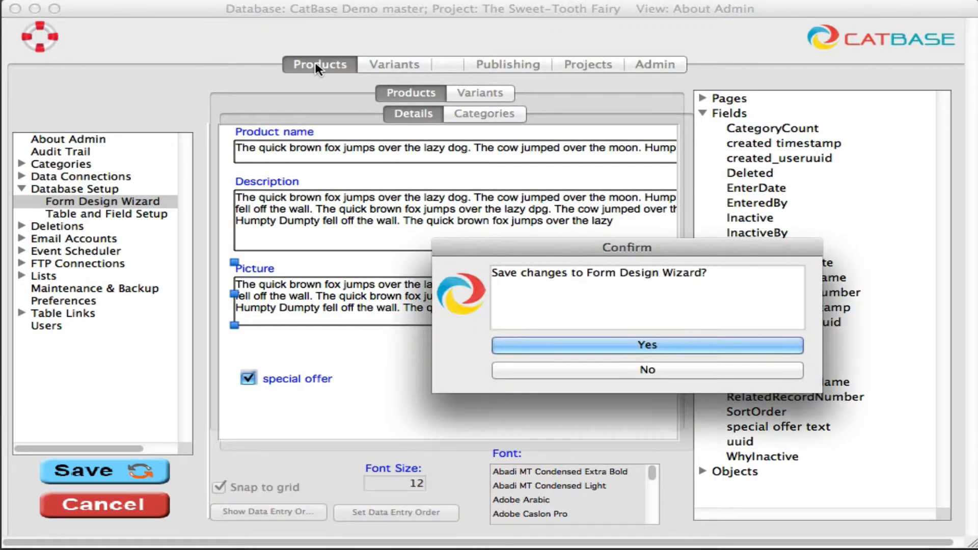
left_click(606, 340)
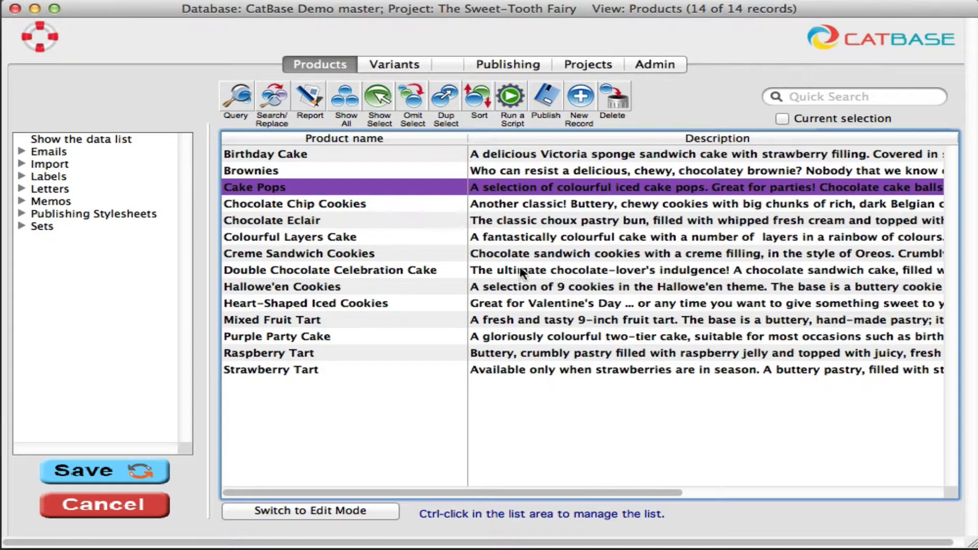
double_click(399, 187)
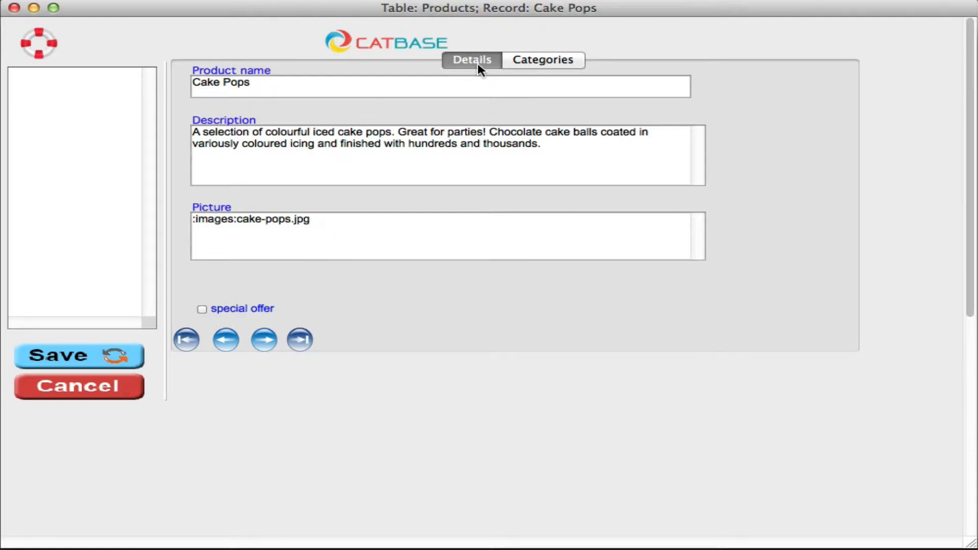
- Check the Cake Pops record's Categories page, close the record and return to Admin
left_click(530, 62)
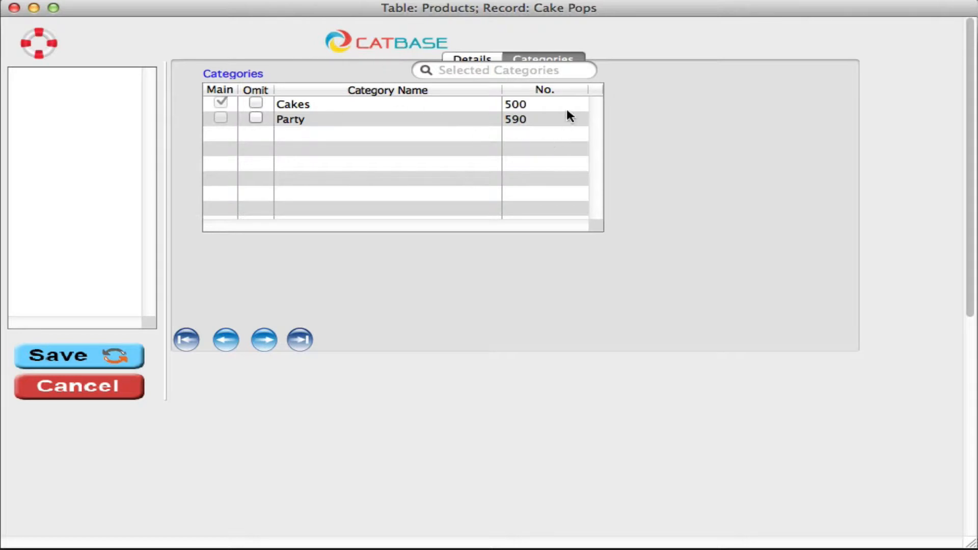
left_click(122, 385)
left_click(652, 65)
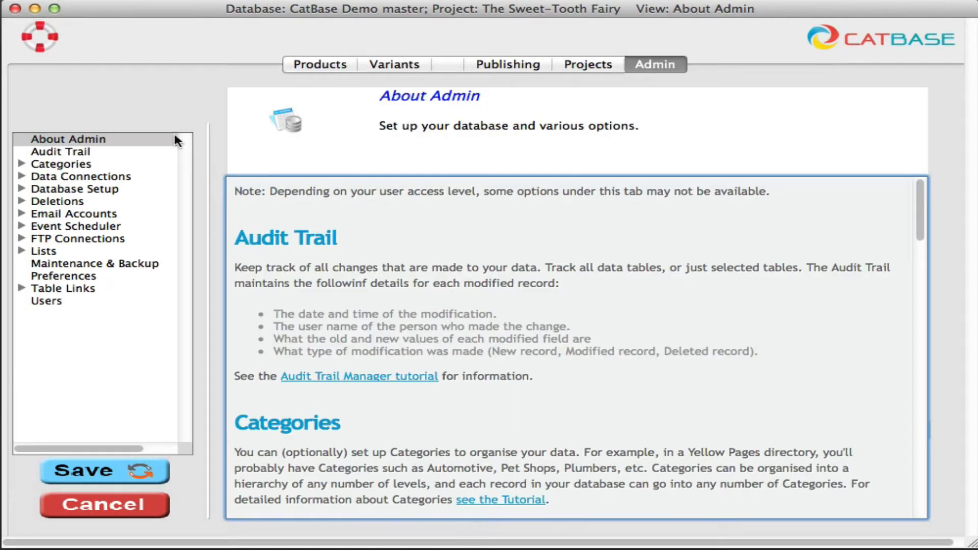
- Reopen the Form Design Wizard and move the Categories list slightly lower on the Categories page
left_click(22, 189)
left_click(70, 202)
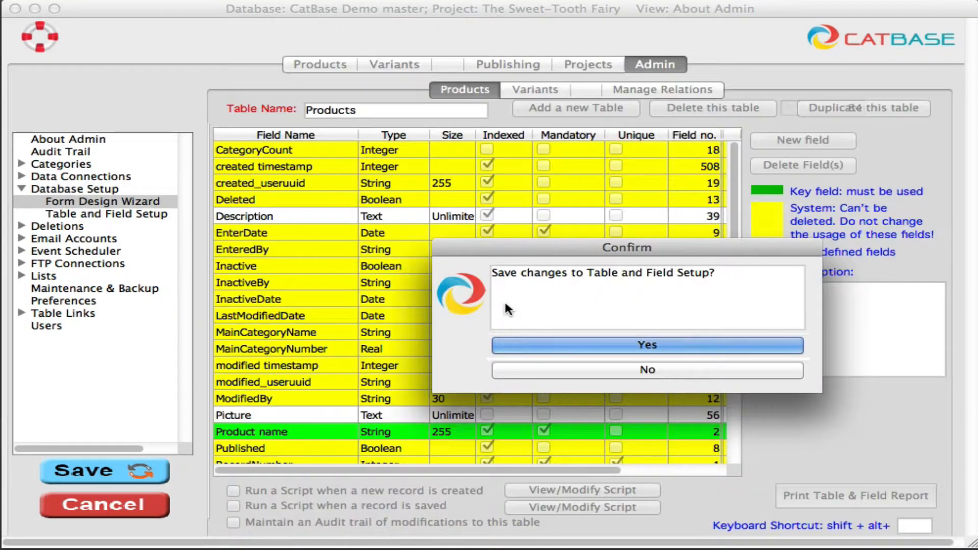
left_click(647, 346)
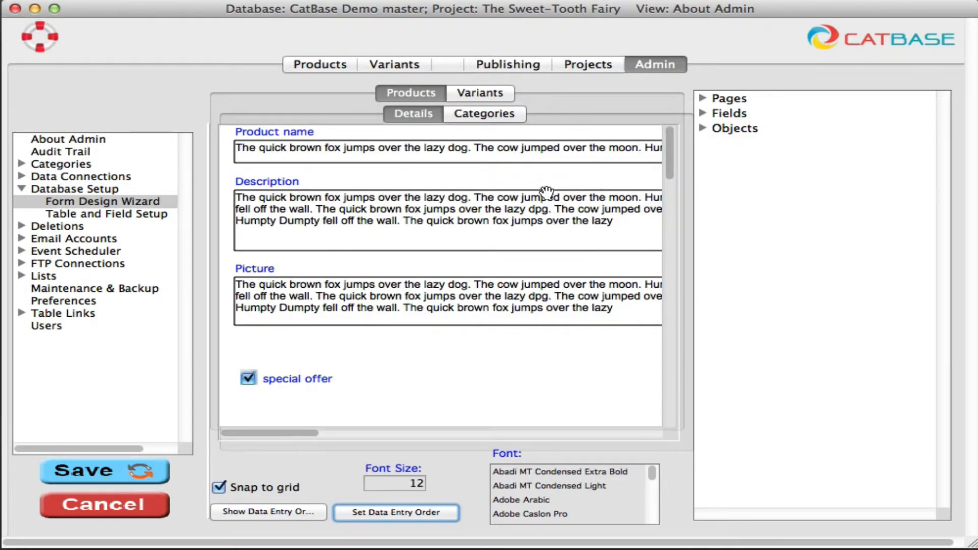
left_click(486, 115)
left_click_drag(409, 214, 412, 244)
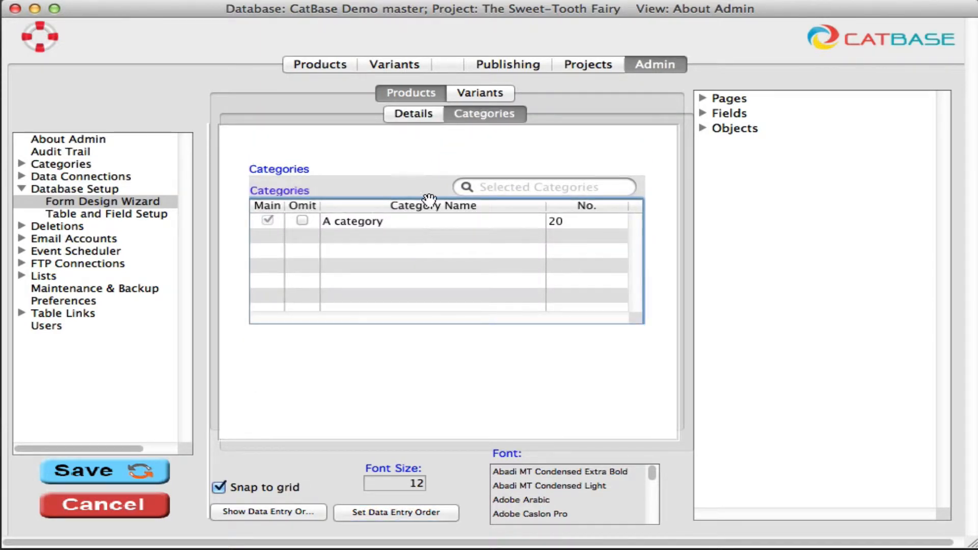
- Save the form design and check the Cake Pops record's Categories page before closing the record
left_click(324, 60)
left_click(655, 350)
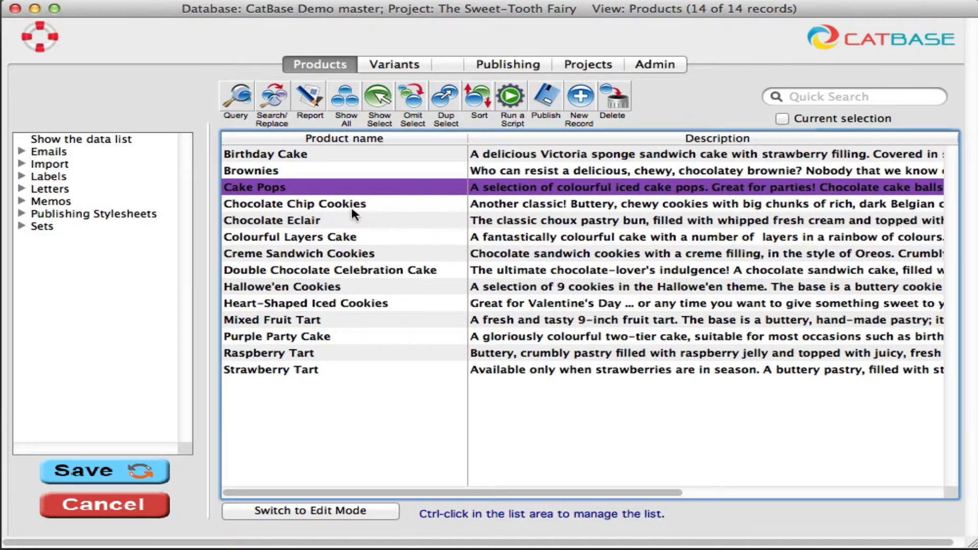
double_click(341, 189)
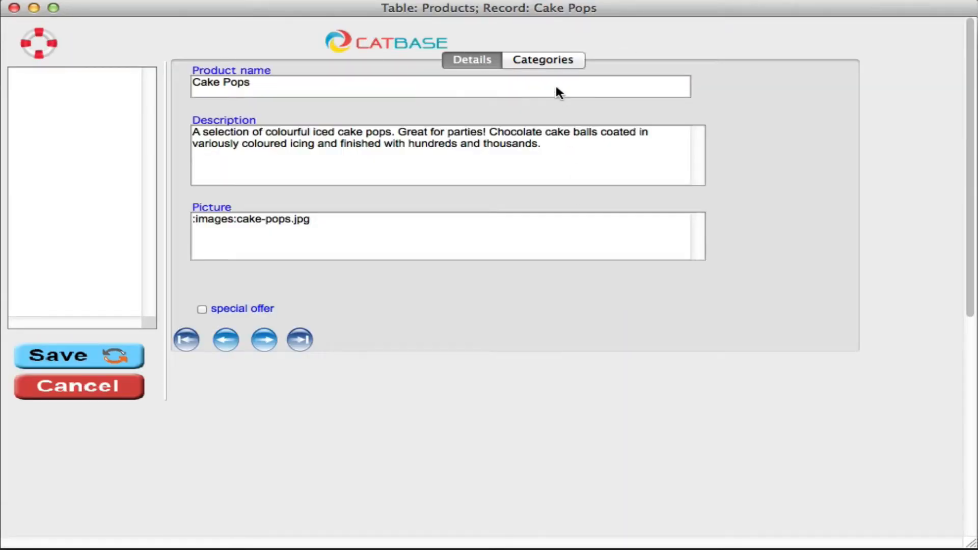
left_click(536, 62)
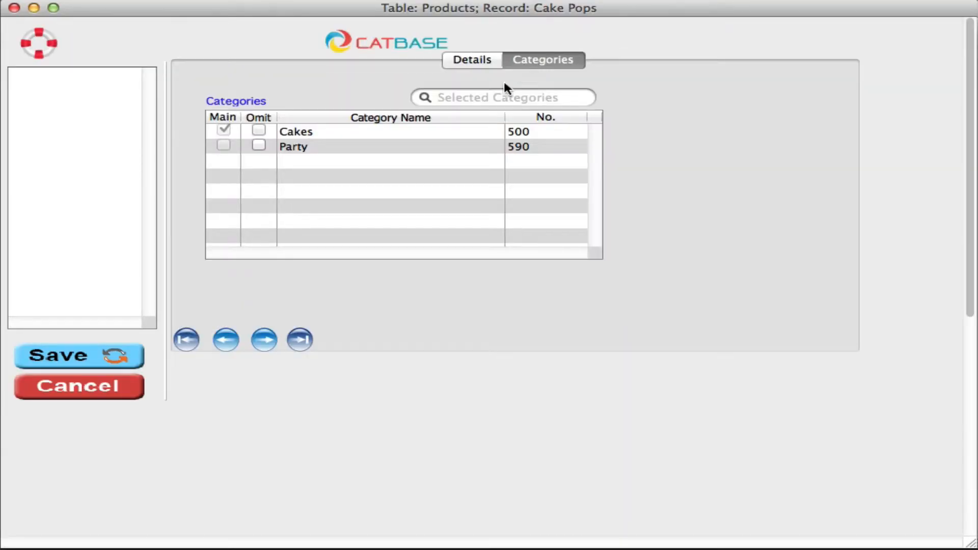
left_click(121, 385)
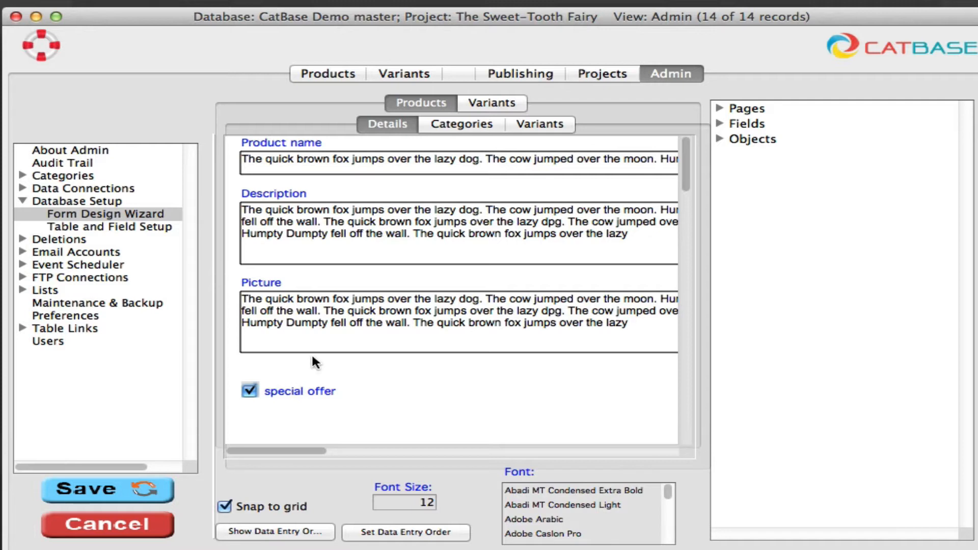
- Shorten the Picture box slightly and nudge the special offer checkbox to the right
left_click(326, 351)
left_click_drag(327, 352, 328, 339)
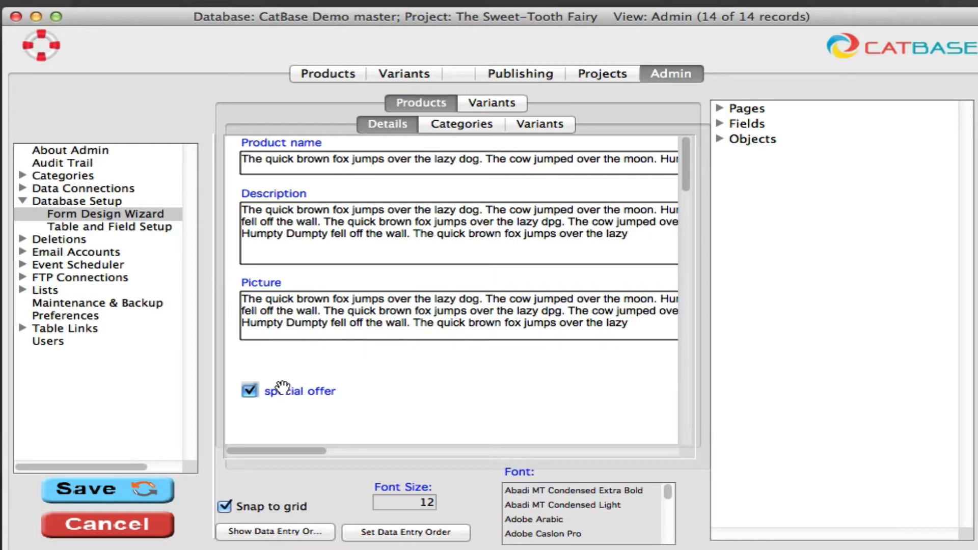
left_click(283, 391)
left_click_drag(283, 390, 306, 388)
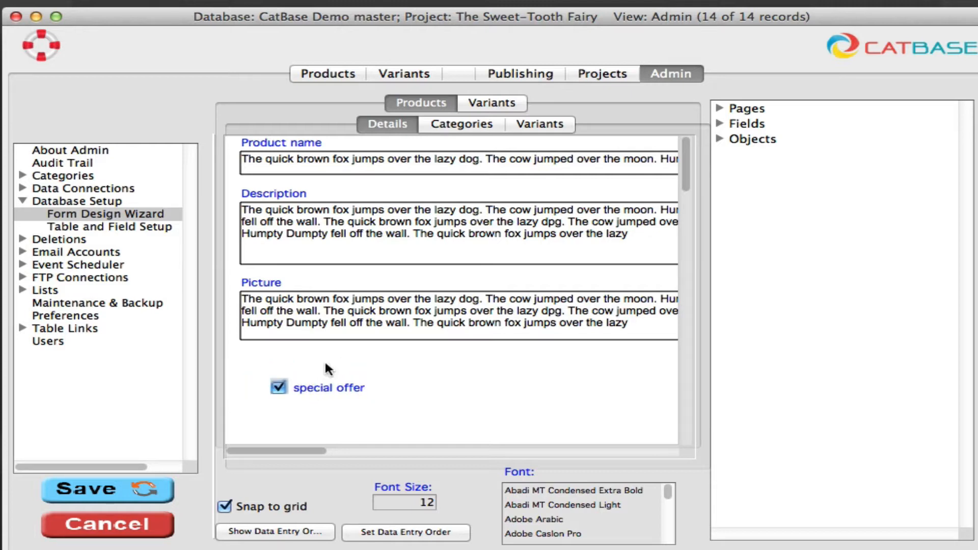
- Turn off Snap to grid and fine-tune the special offer checkbox position and the Picture box height
left_click(225, 507)
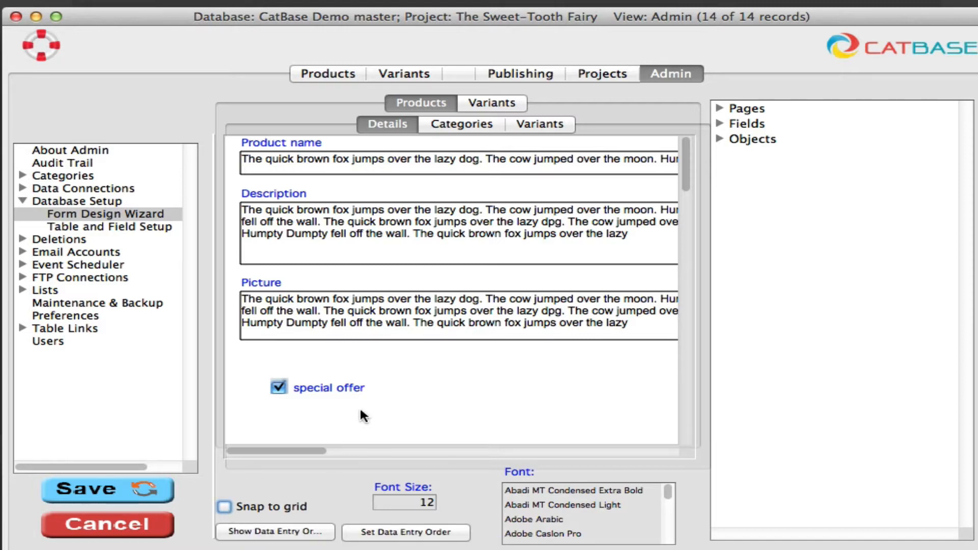
left_click_drag(327, 386, 319, 387)
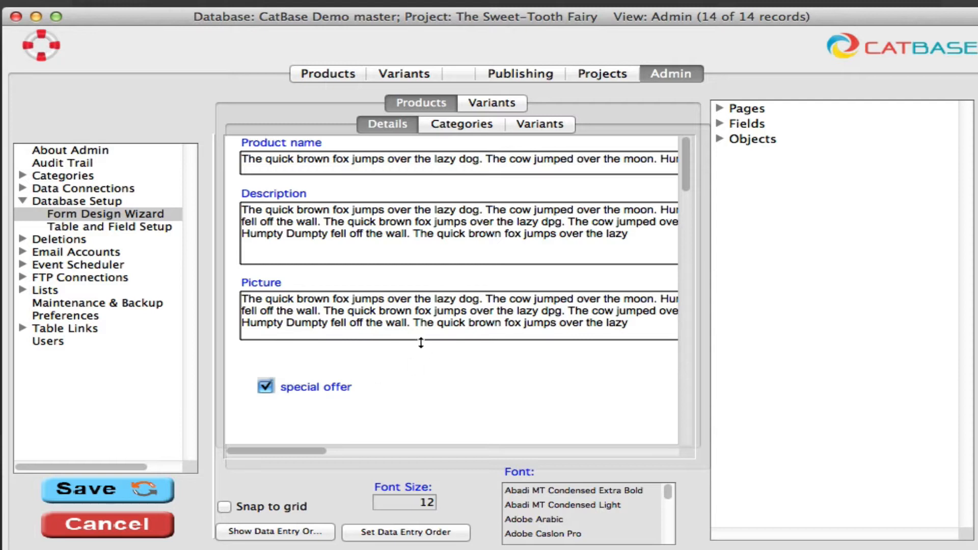
mouse_move(418, 340)
left_mouse_down()
mouse_move(417, 355)
mouse_move(417, 332)
mouse_move(417, 346)
left_mouse_up()
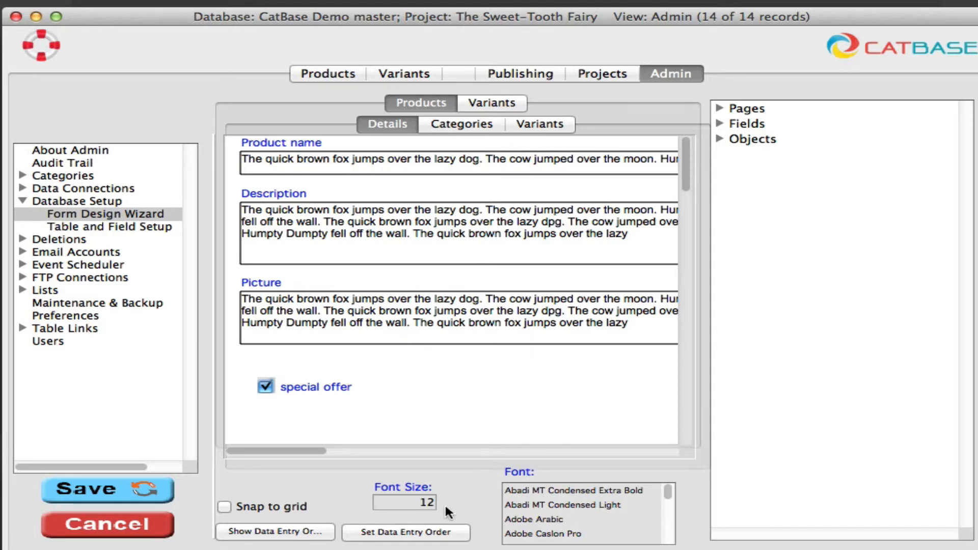
- Set the form's font size to 16
left_click(408, 503)
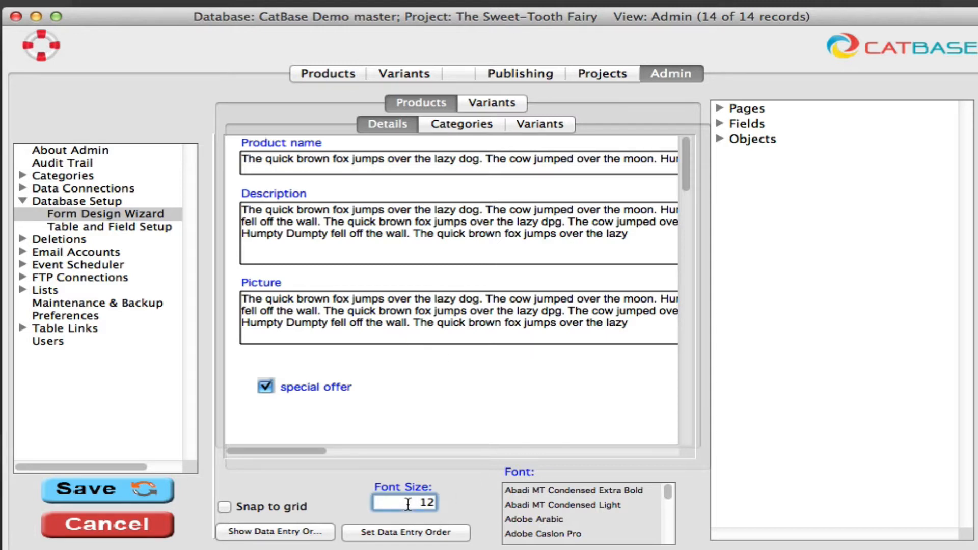
left_click_drag(392, 503, 466, 504)
type("16")
key("Return")
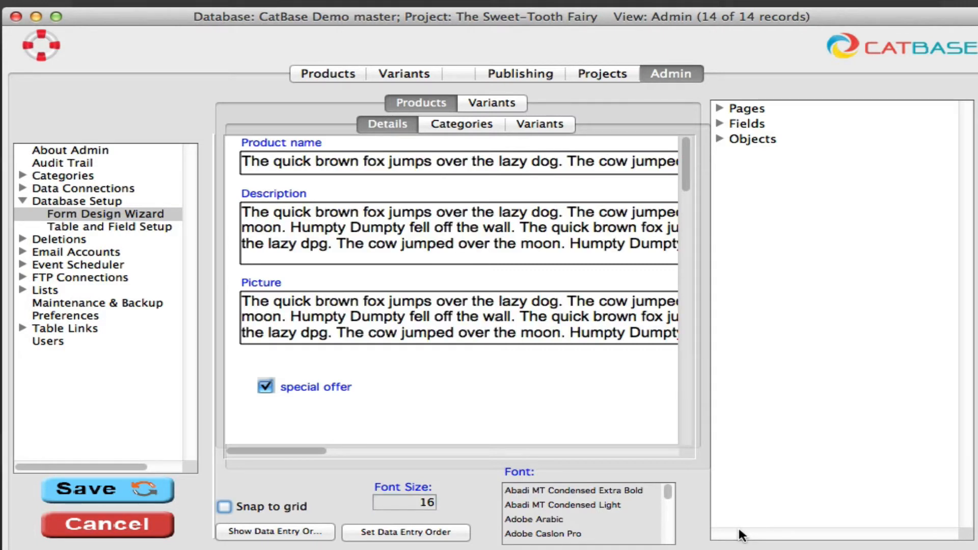
mouse_move(504, 347)
left_mouse_down()
mouse_move(507, 365)
mouse_move(504, 351)
left_mouse_up()
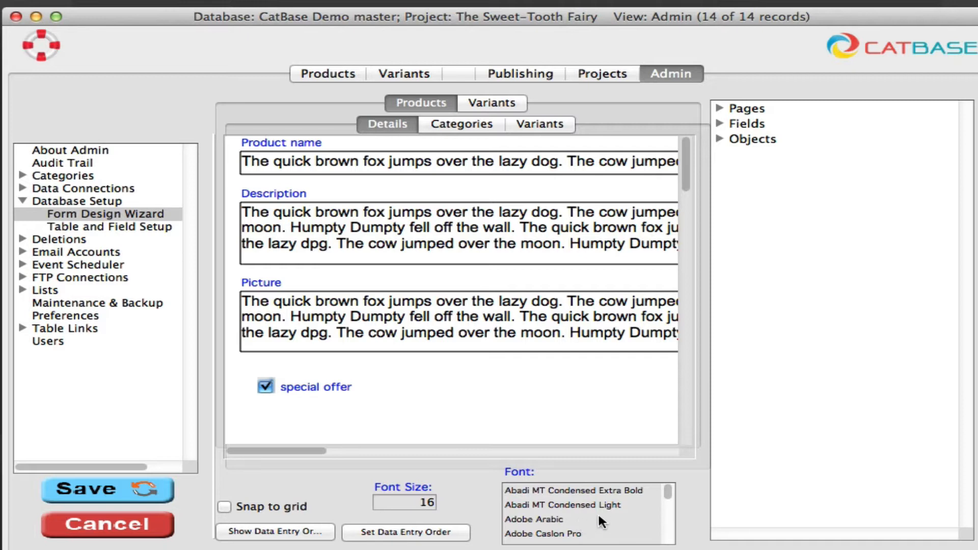
- Preview the American Typewriter, Andale Mono and Apple Braille fonts from the font list
scroll(598, 512, "down", 2)
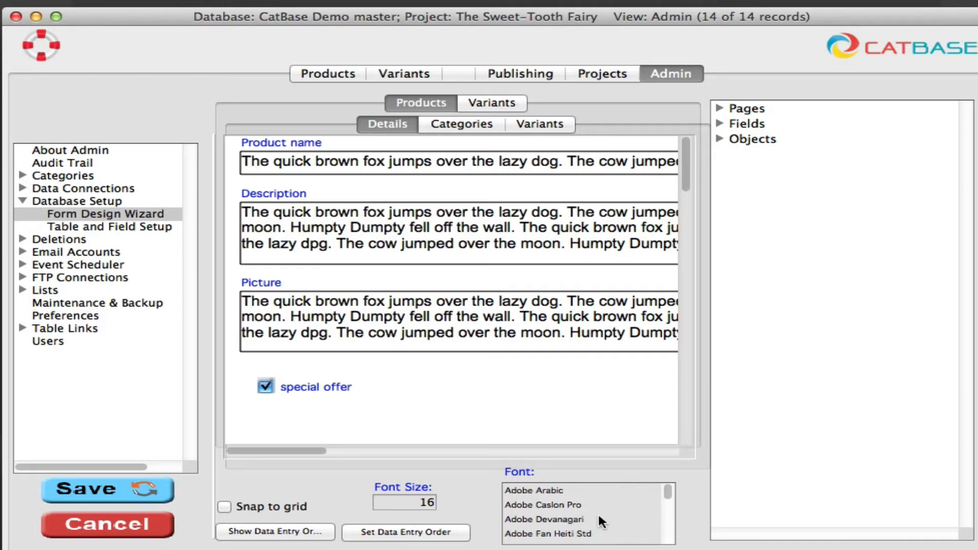
scroll(597, 512, "down", 6)
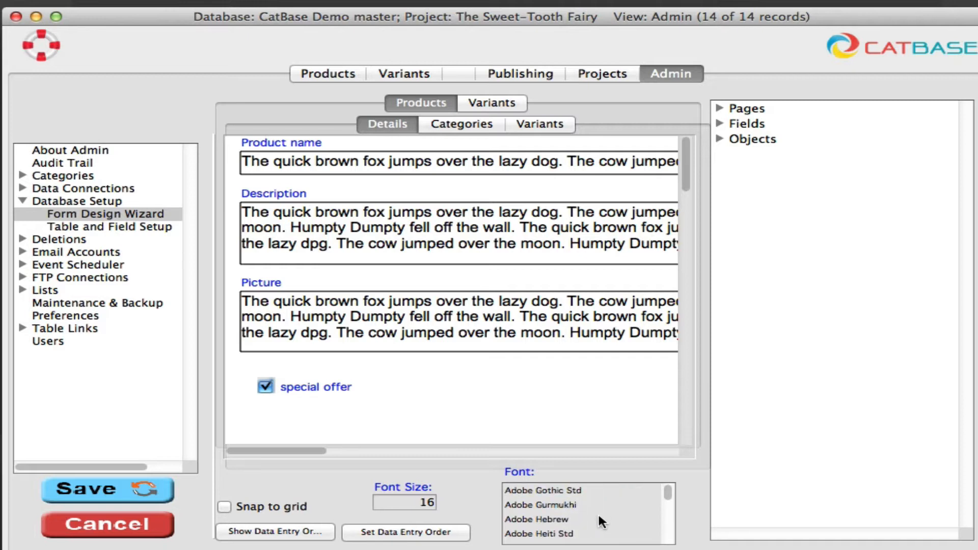
scroll(597, 512, "down", 2)
scroll(597, 512, "down", 2)
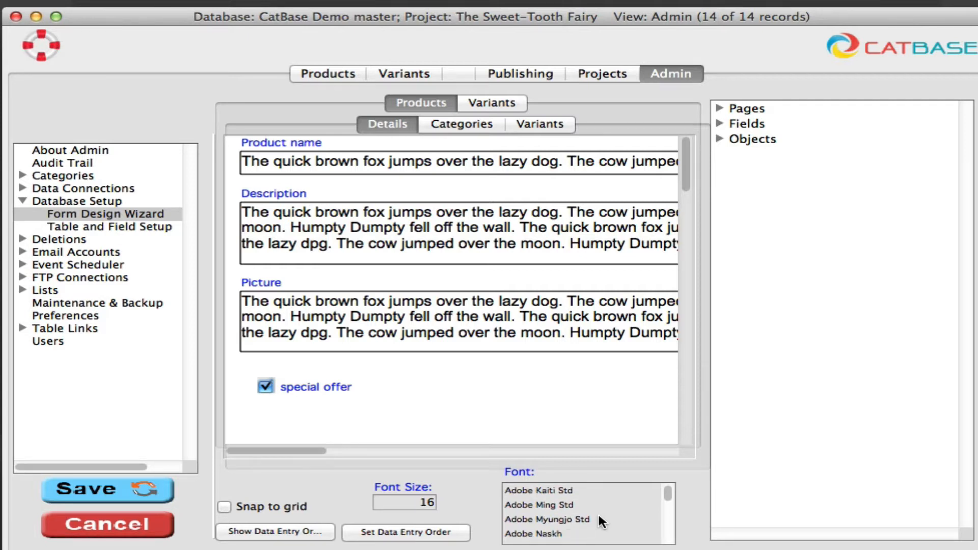
scroll(597, 512, "down", 1)
scroll(598, 512, "down", 2)
scroll(597, 512, "down", 2)
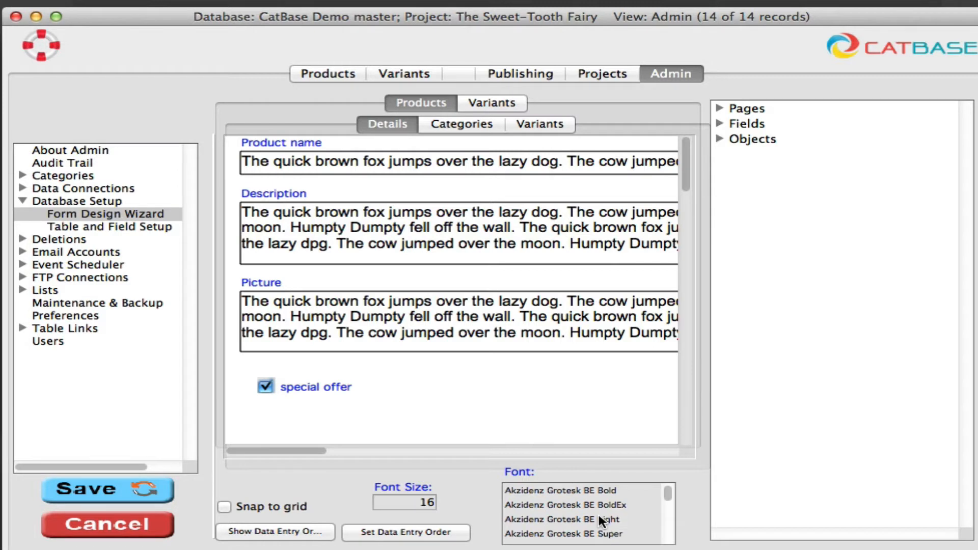
scroll(597, 511, "down", 1)
scroll(598, 512, "down", 1)
scroll(598, 512, "down", 4)
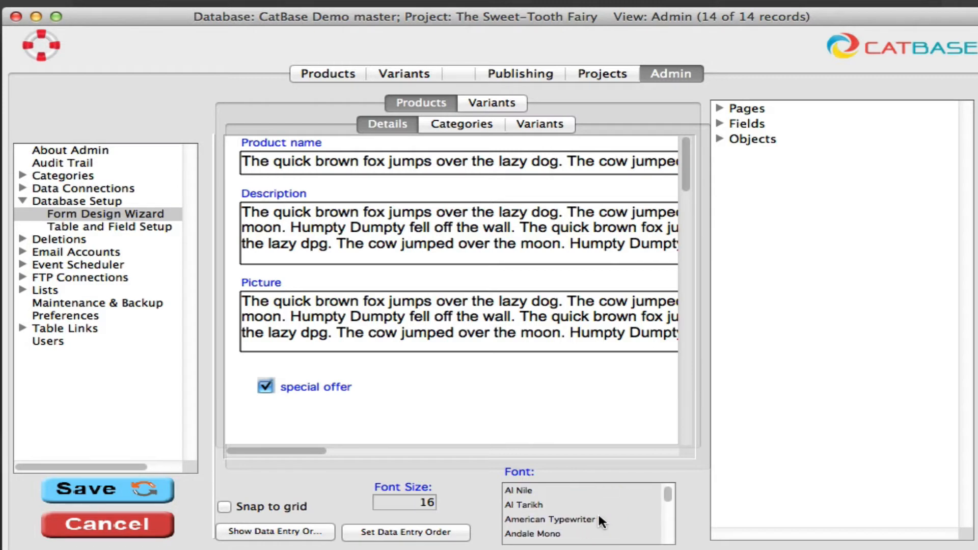
left_click(581, 505)
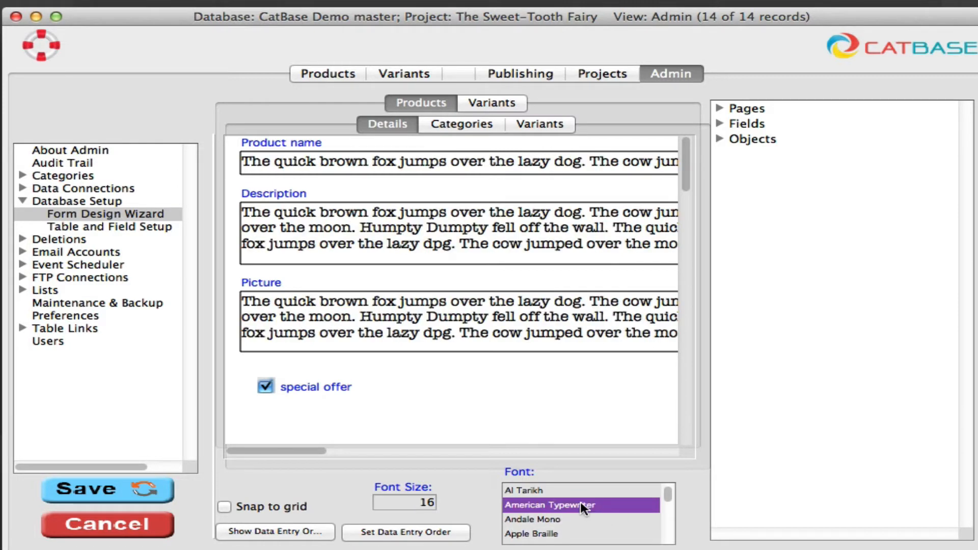
left_click(574, 521)
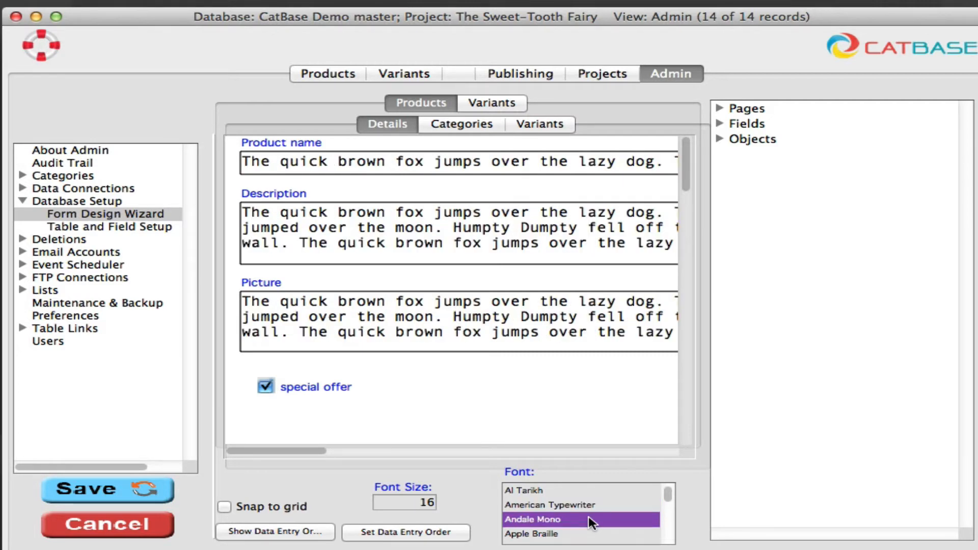
left_click(579, 534)
scroll(579, 534, "up", 2)
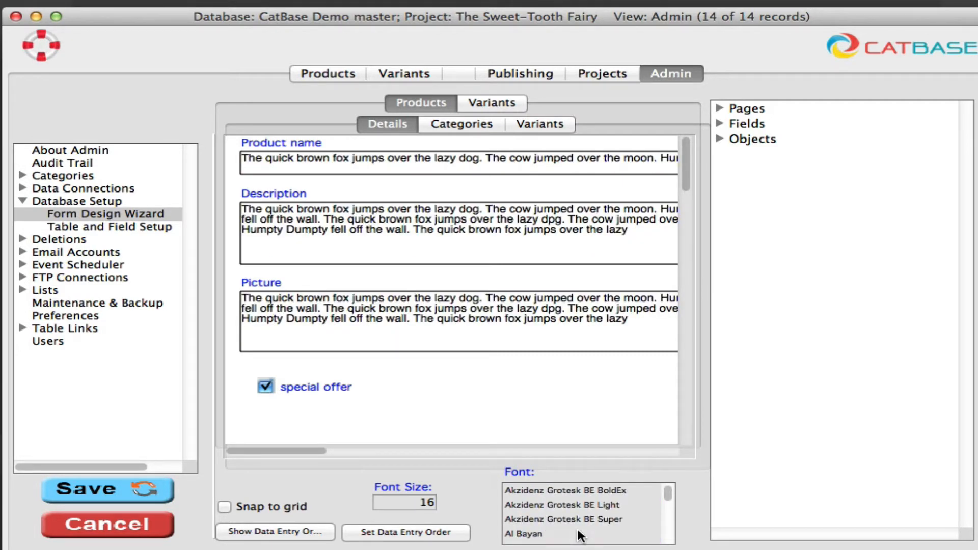
scroll(579, 535, "down", 3)
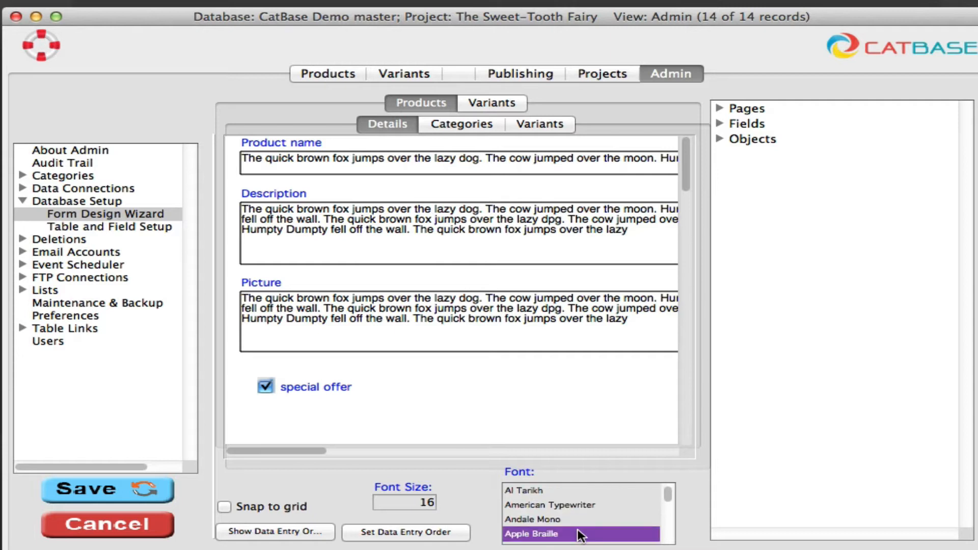
scroll(581, 535, "down", 5)
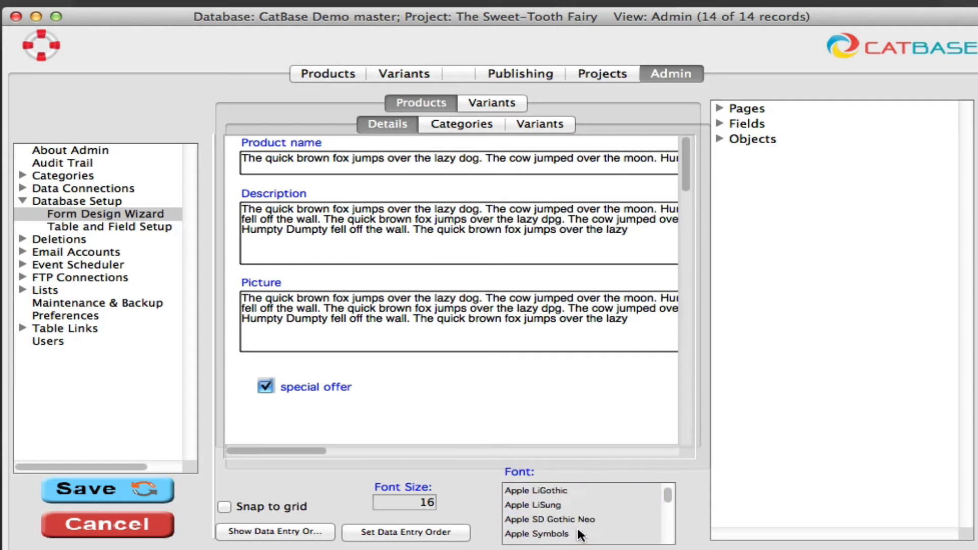
scroll(580, 535, "down", 1)
left_click(533, 535)
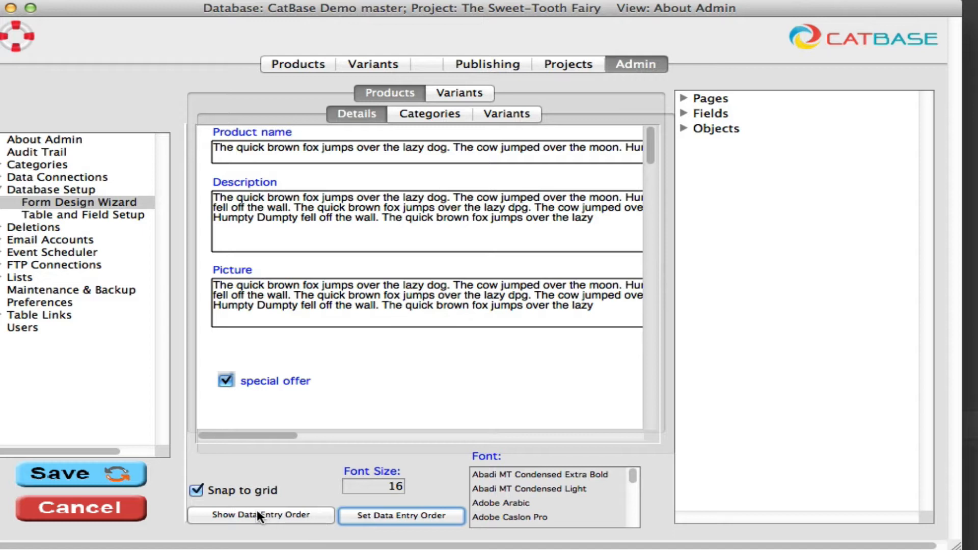
- Review the current data entry order, then set a new order: Product name, Picture, Description, special offer
left_click(233, 515)
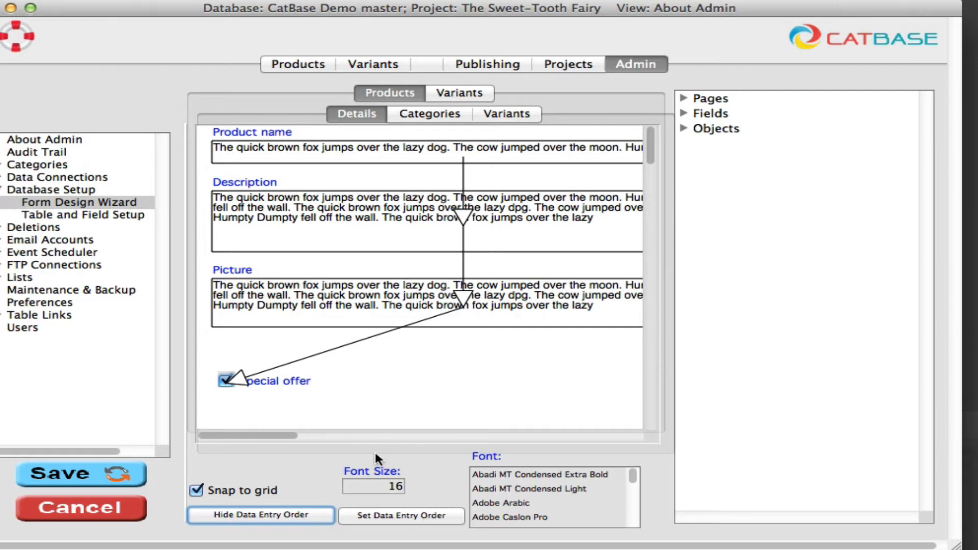
left_click(270, 516)
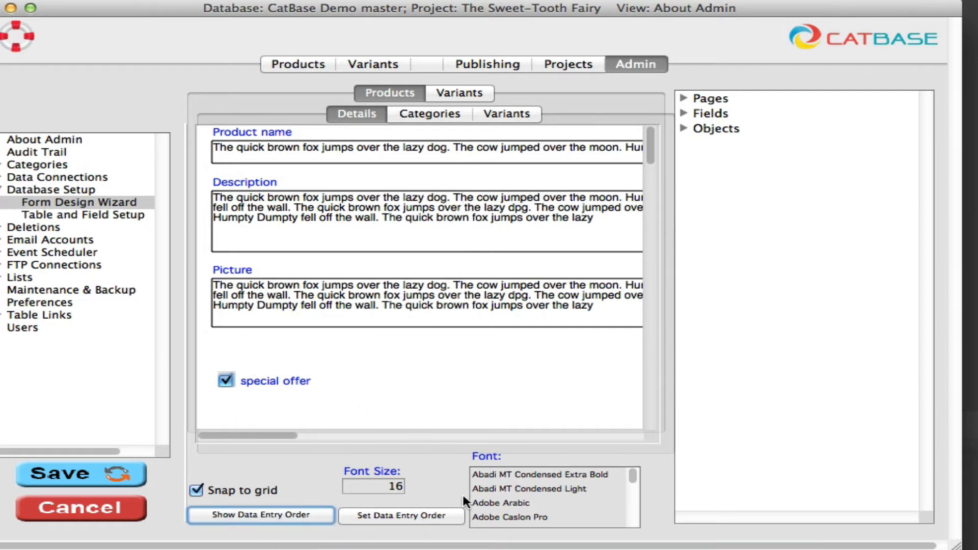
left_click(400, 518)
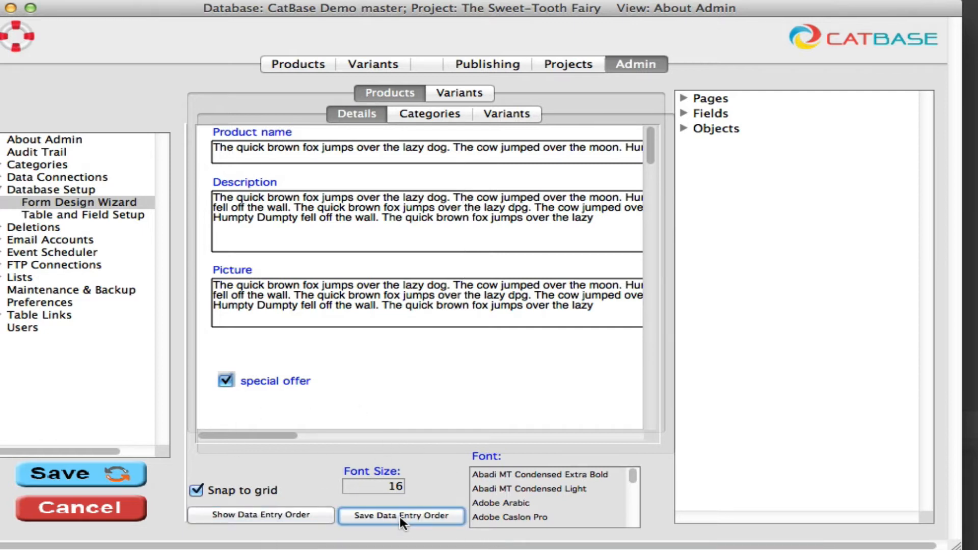
left_click(340, 151)
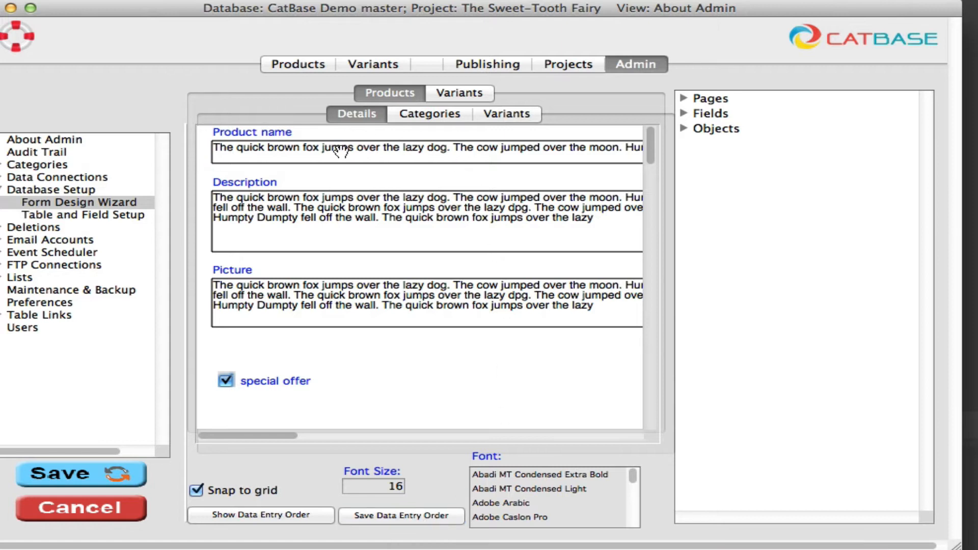
left_click(375, 303)
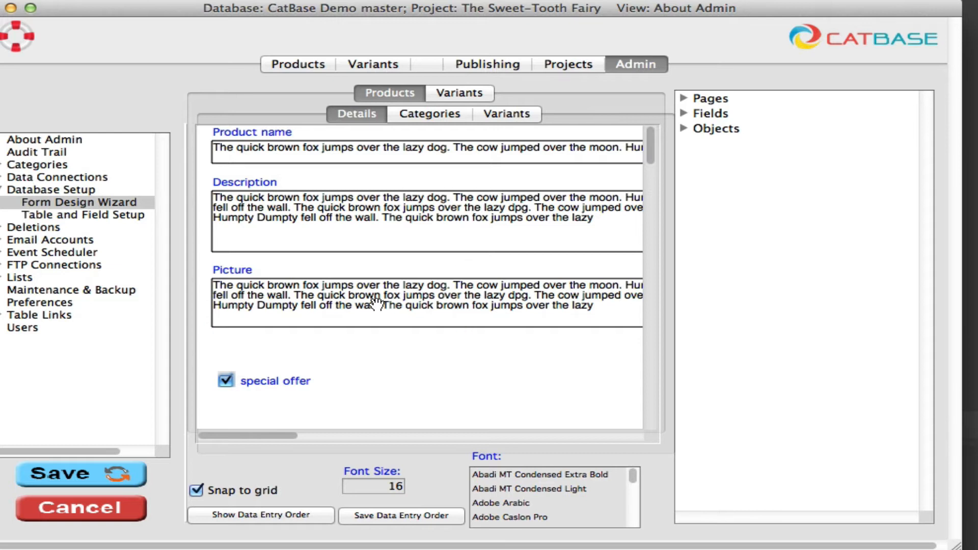
left_click(437, 223)
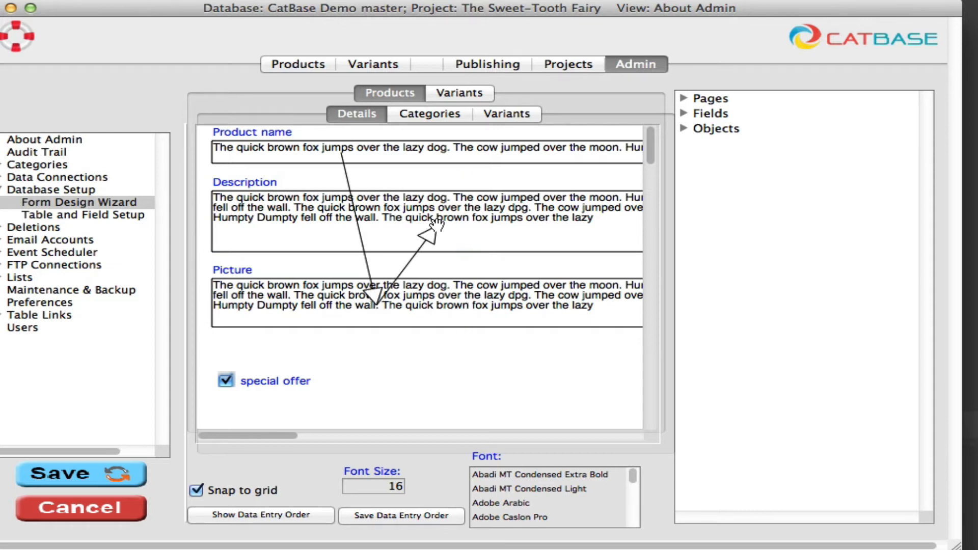
left_click(228, 380)
left_click(226, 379)
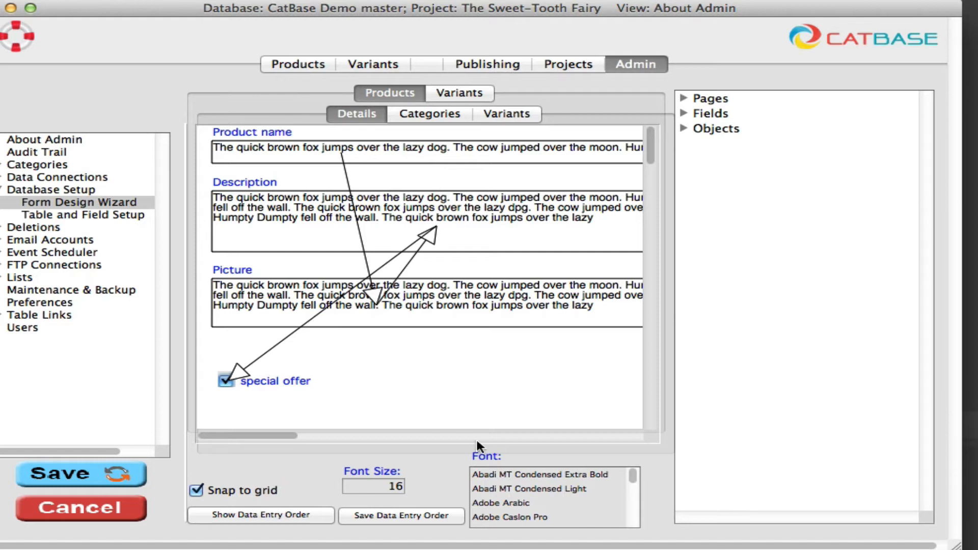
- Switch to the Products section and save the changes to the Form Design Wizard
left_click(304, 62)
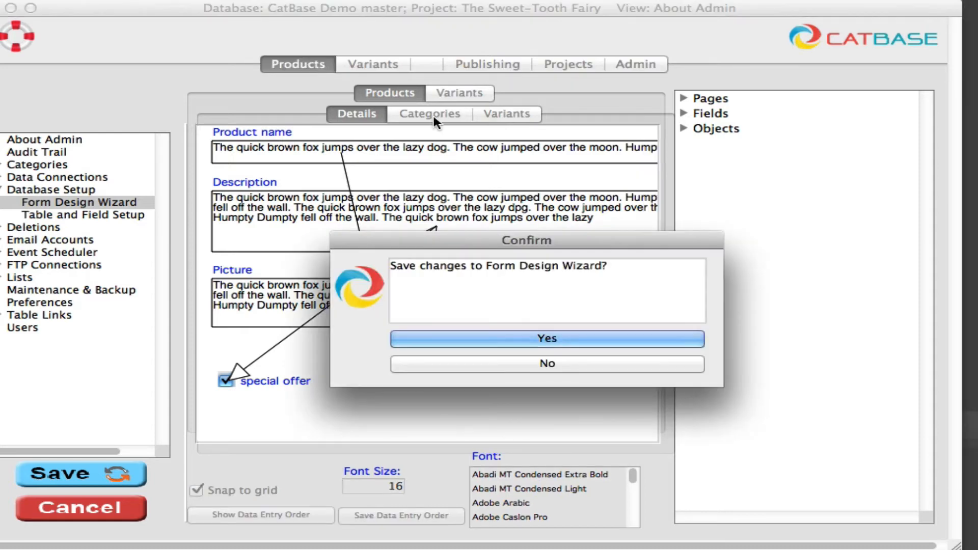
left_click(597, 338)
left_click(597, 337)
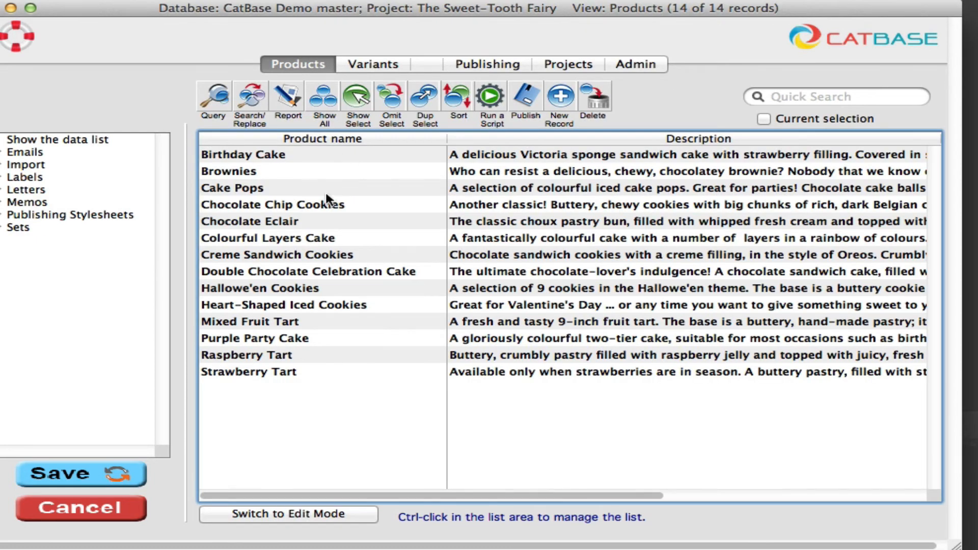
- Open the Cake Pops product record and tab through its fields to test the new data entry order
double_click(325, 190)
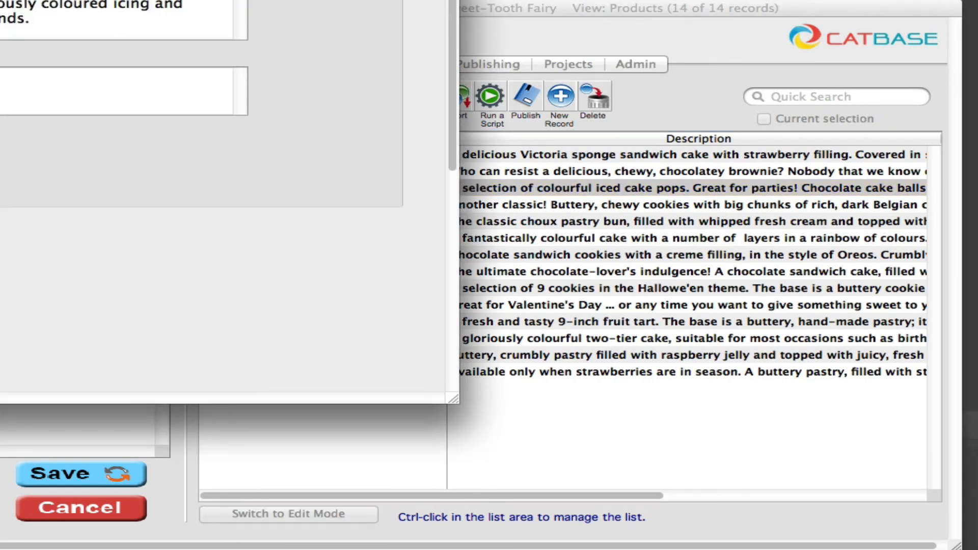
left_click_drag(0, 0, 269, 5)
left_click(310, 84)
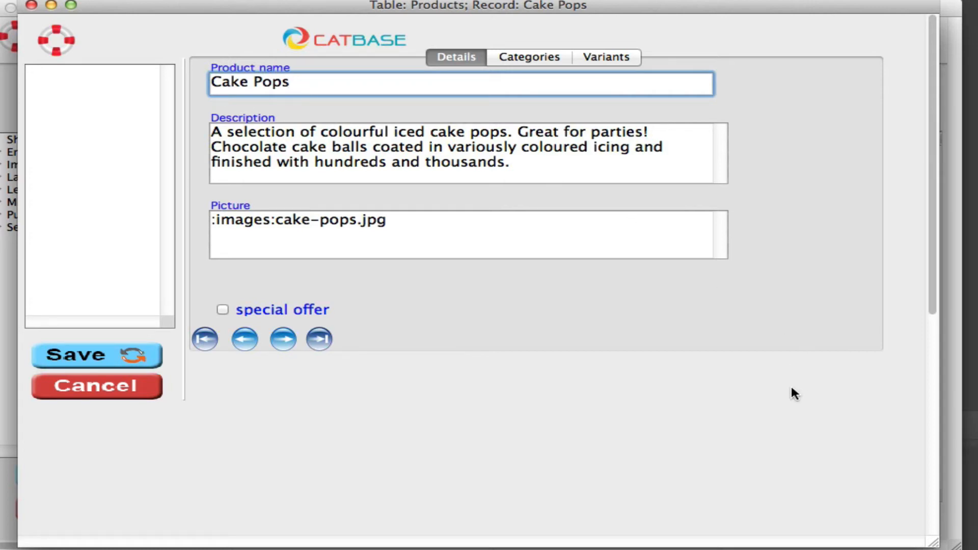
key("Tab")
key("Tab")
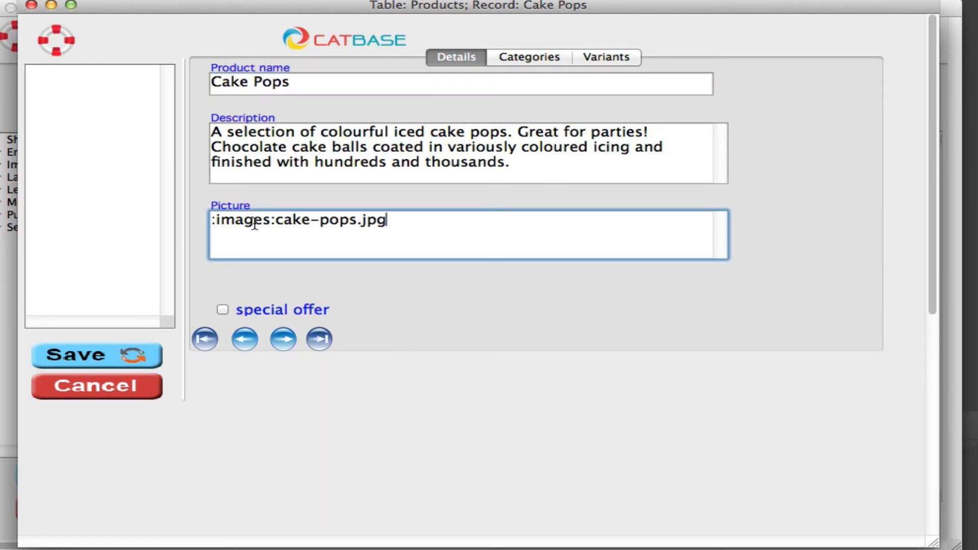
key("shift+Tab")
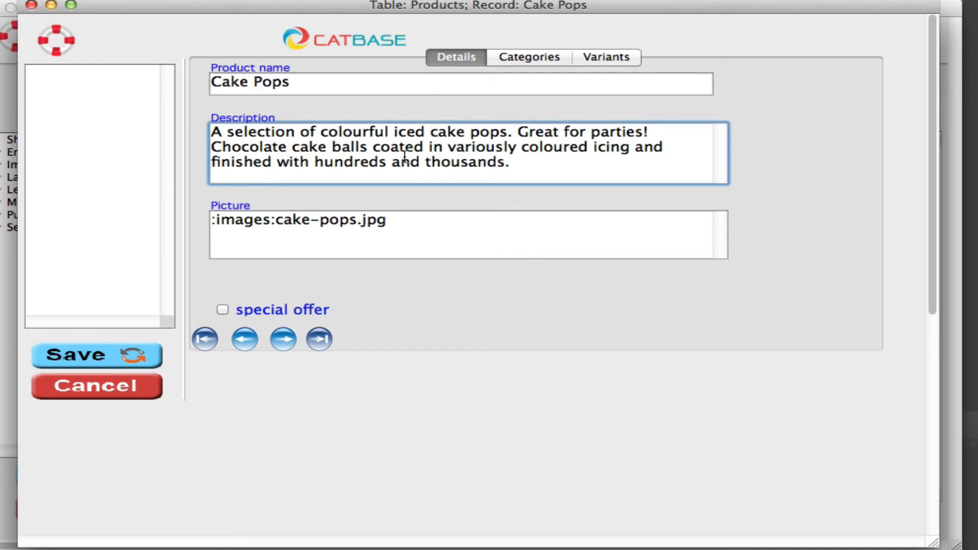
key("Tab")
key("Tab")
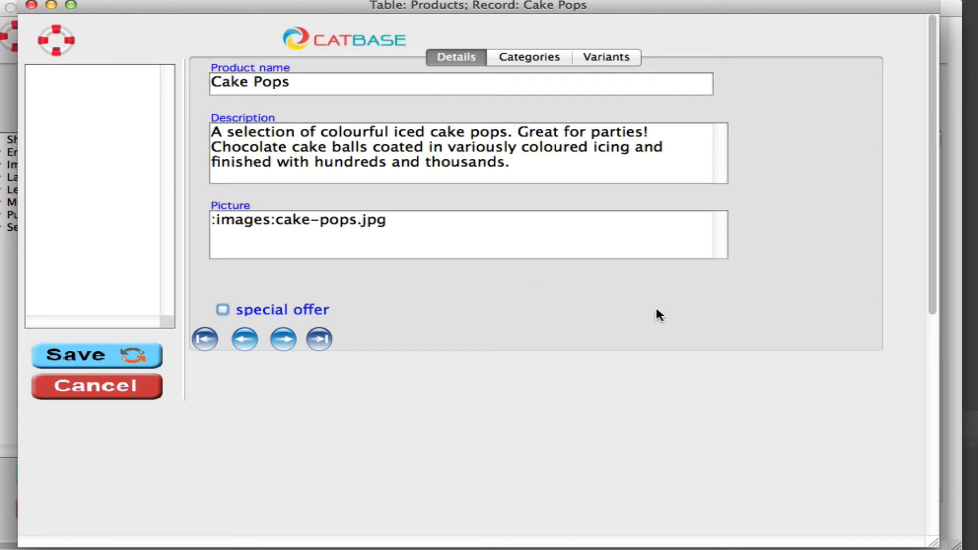